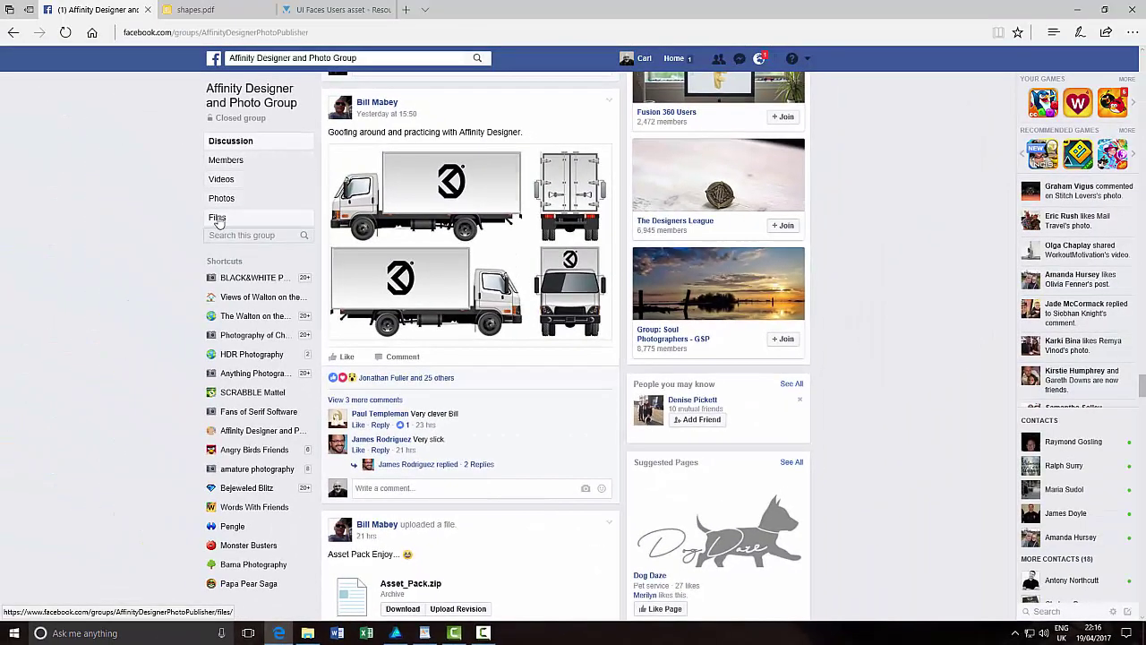
- Browse the group's shared Files list, return to Discussion, then switch to the shapes.pdf tab
left_click(218, 220)
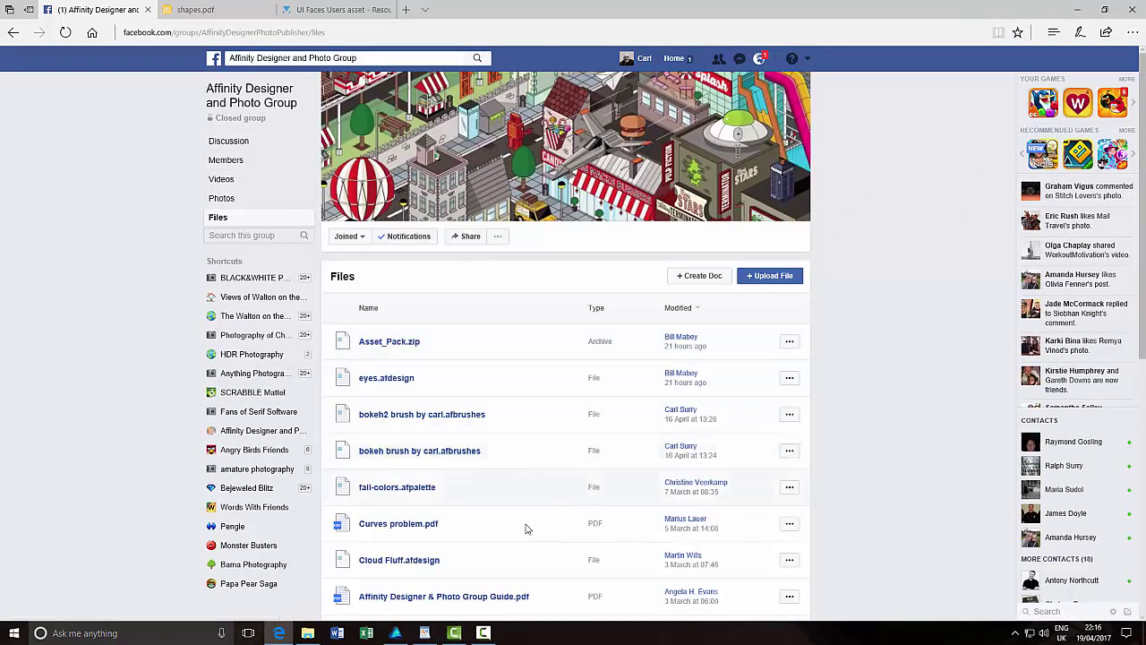
scroll(525, 514, "down", 3)
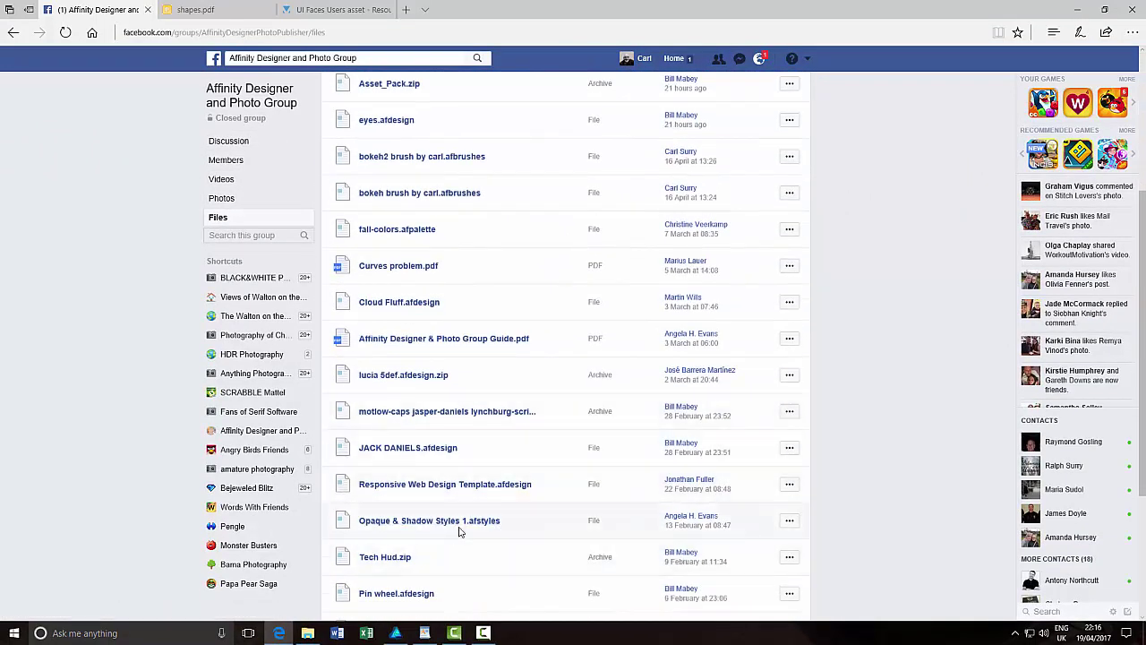
scroll(499, 550, "up", 3)
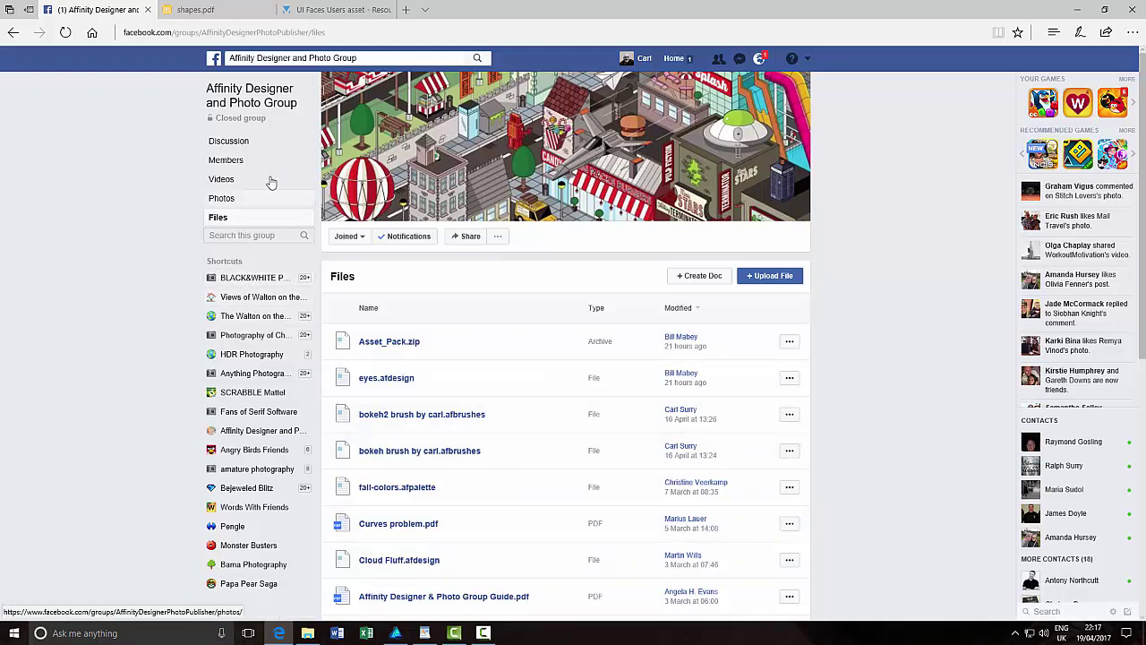
left_click(230, 141)
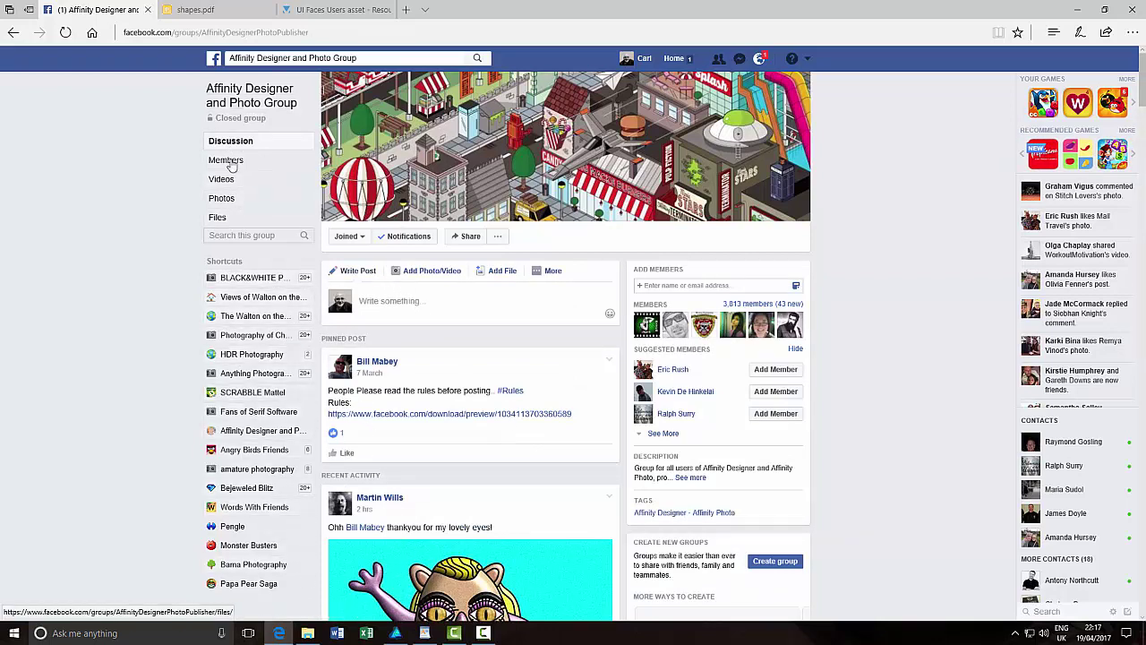
left_click(199, 10)
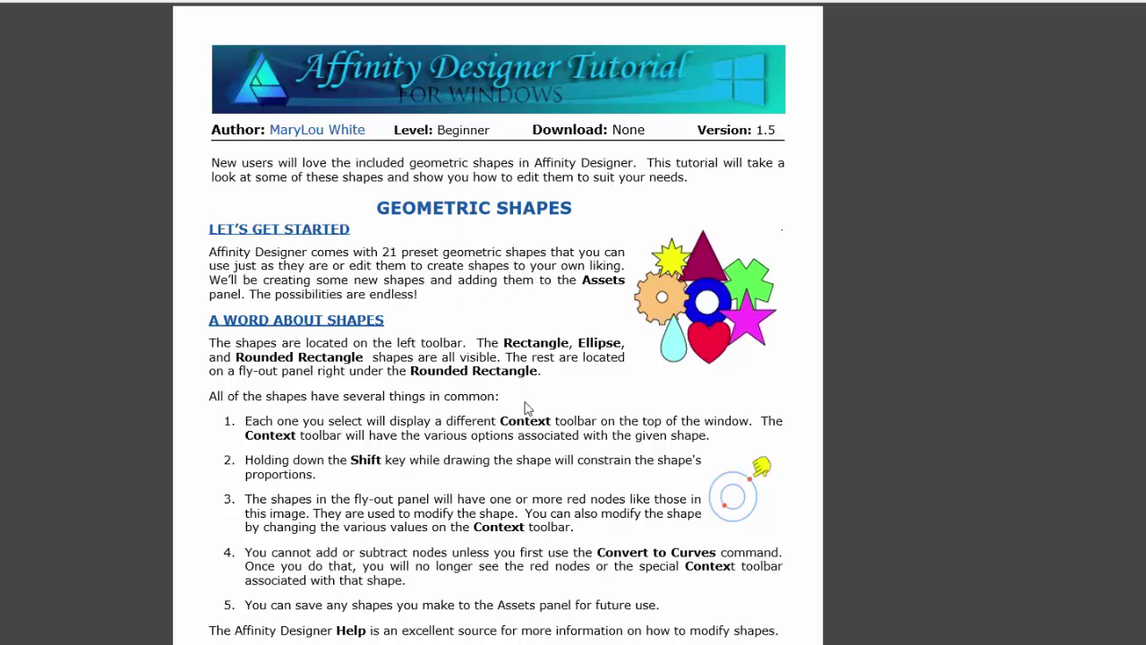
- Scroll shapes.pdf down to the Tear Drop examples, then switch to Affinity Designer
scroll(525, 404, "down", 4)
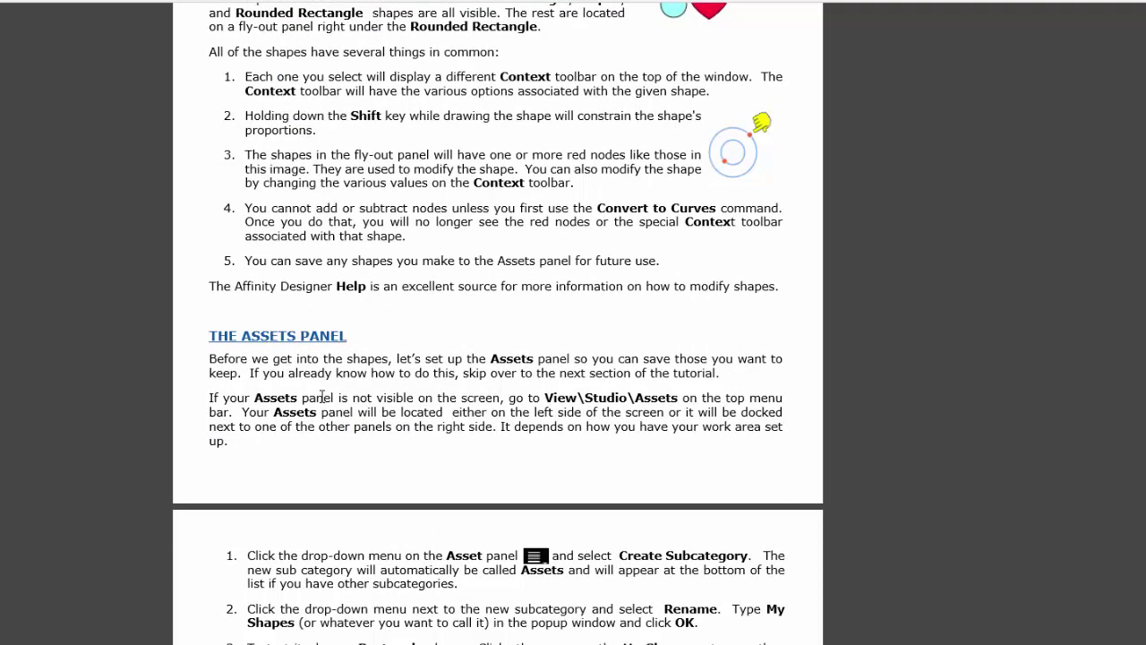
scroll(321, 395, "down", 8)
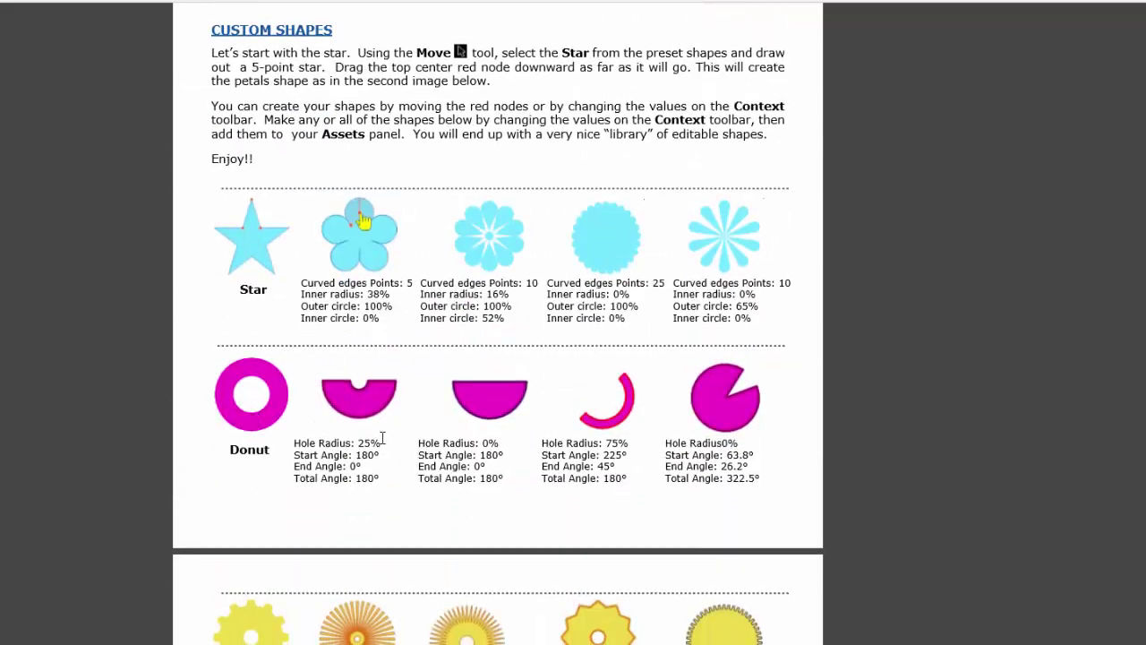
scroll(474, 555, "down", 4)
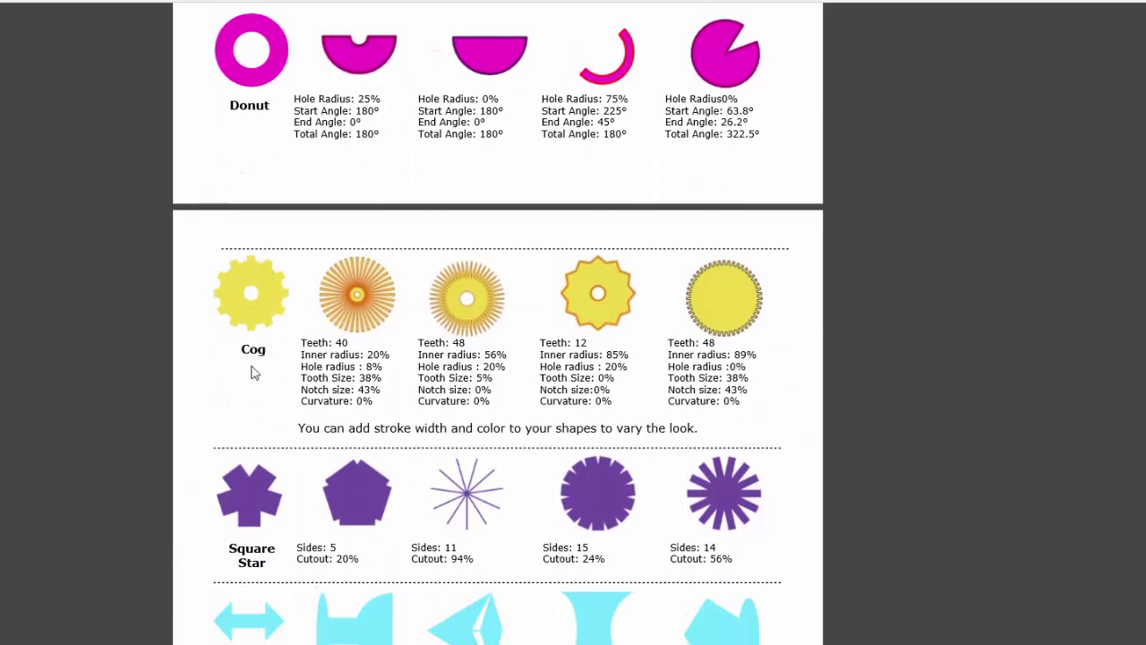
scroll(254, 380, "down", 3)
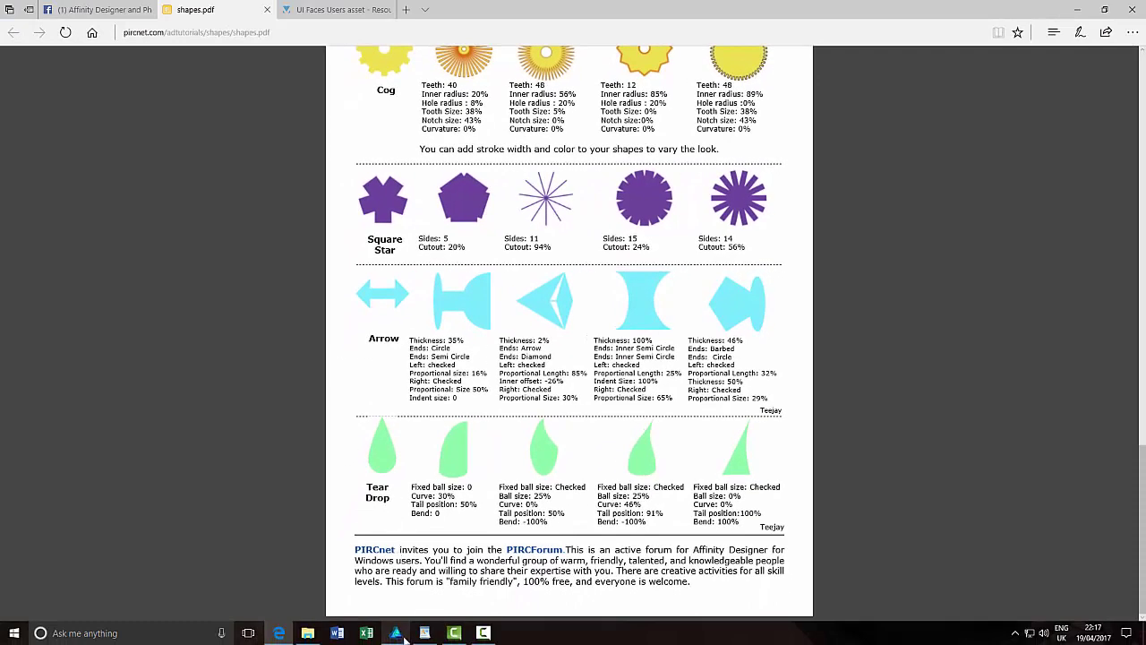
left_click(397, 633)
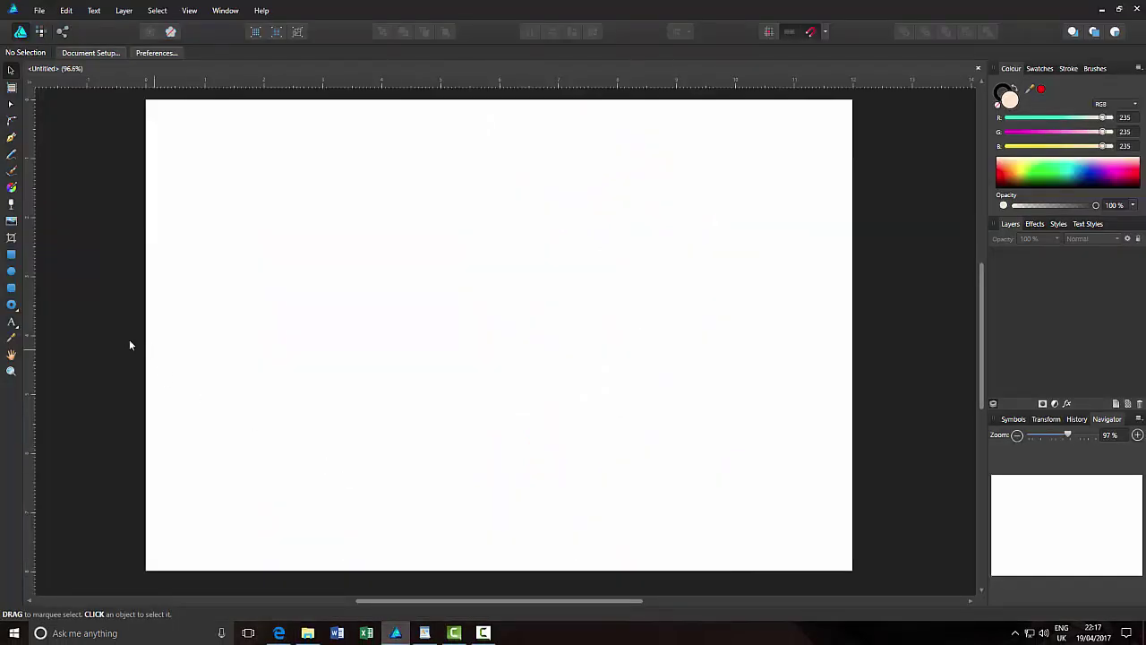
- Pick the Tear Tool from the shape tools flyout, then go back to Edge
left_click(16, 312)
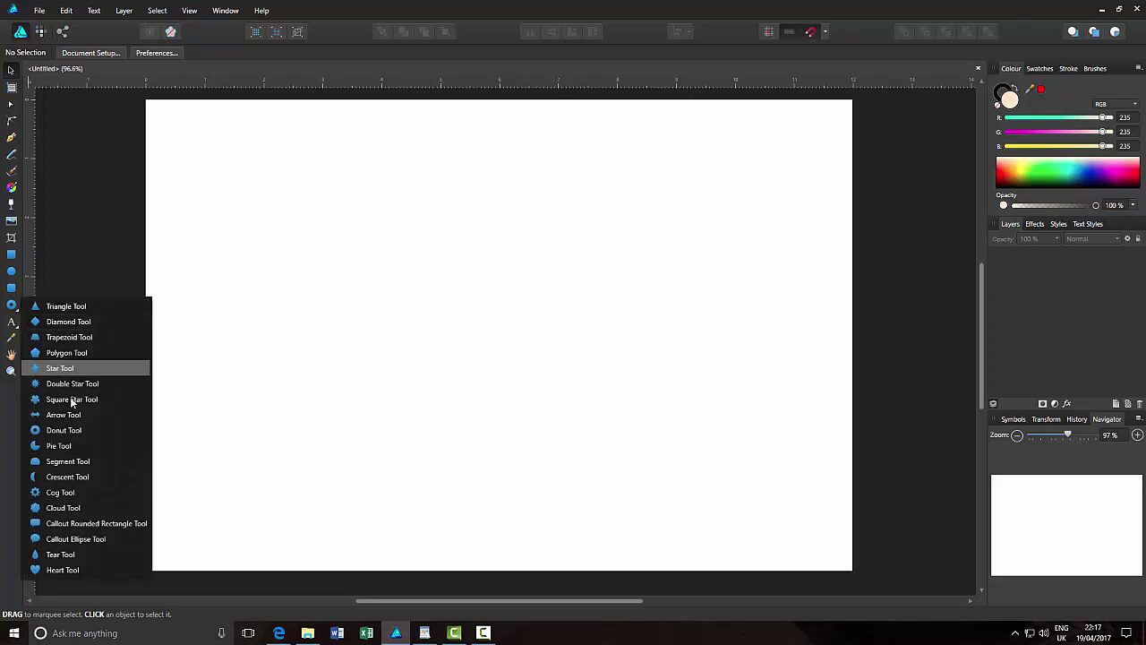
left_click(63, 553)
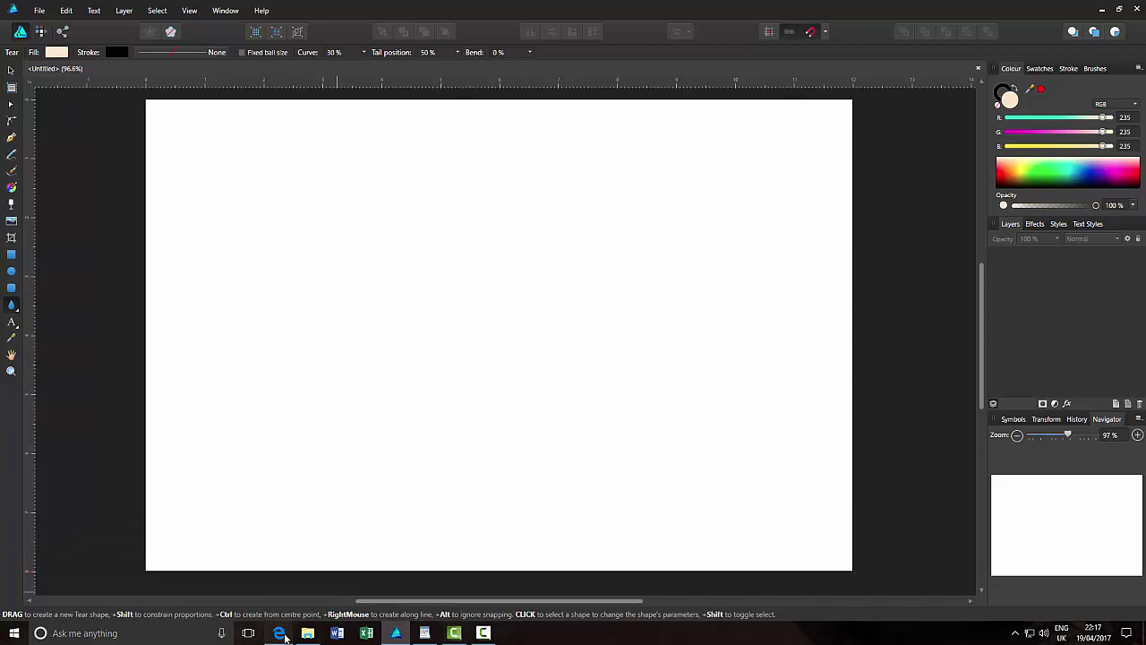
left_click(280, 632)
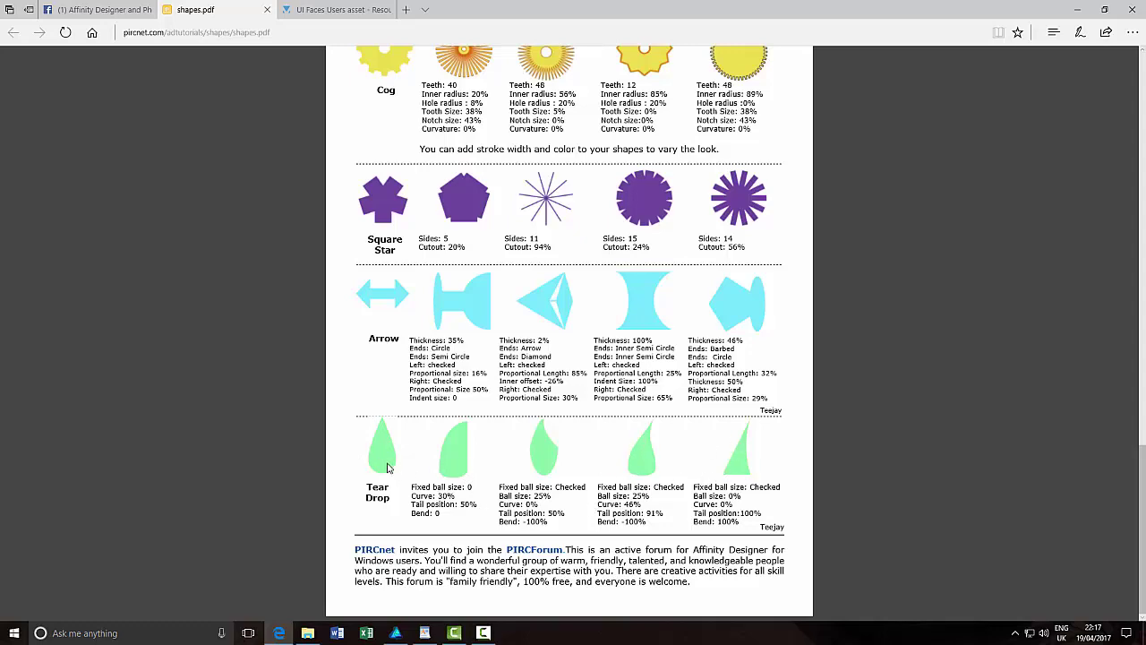
- Scroll the shapes tutorial back to the top and return to the blank Affinity document
scroll(559, 472, "up", 12)
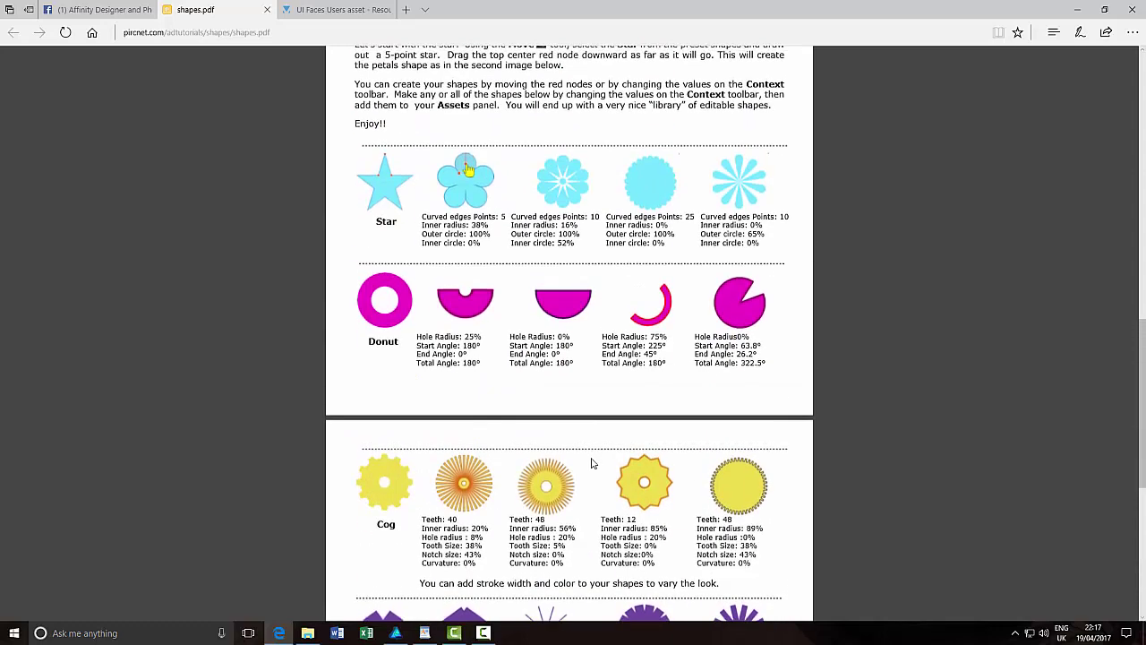
scroll(589, 460, "up", 5)
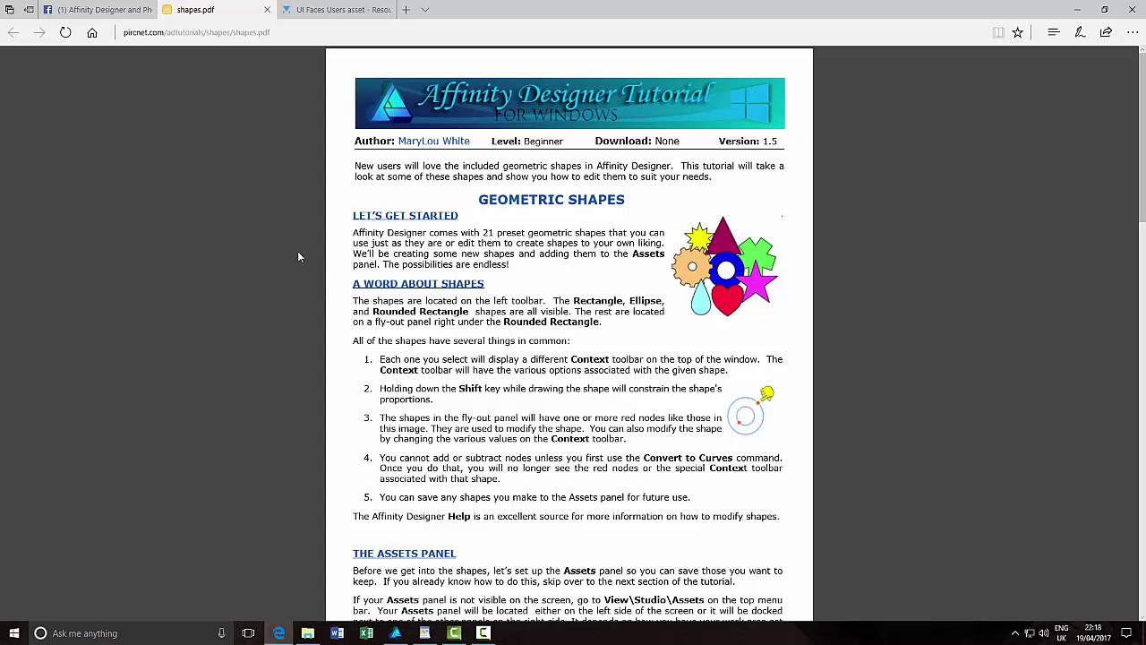
mouse_move(105, 13)
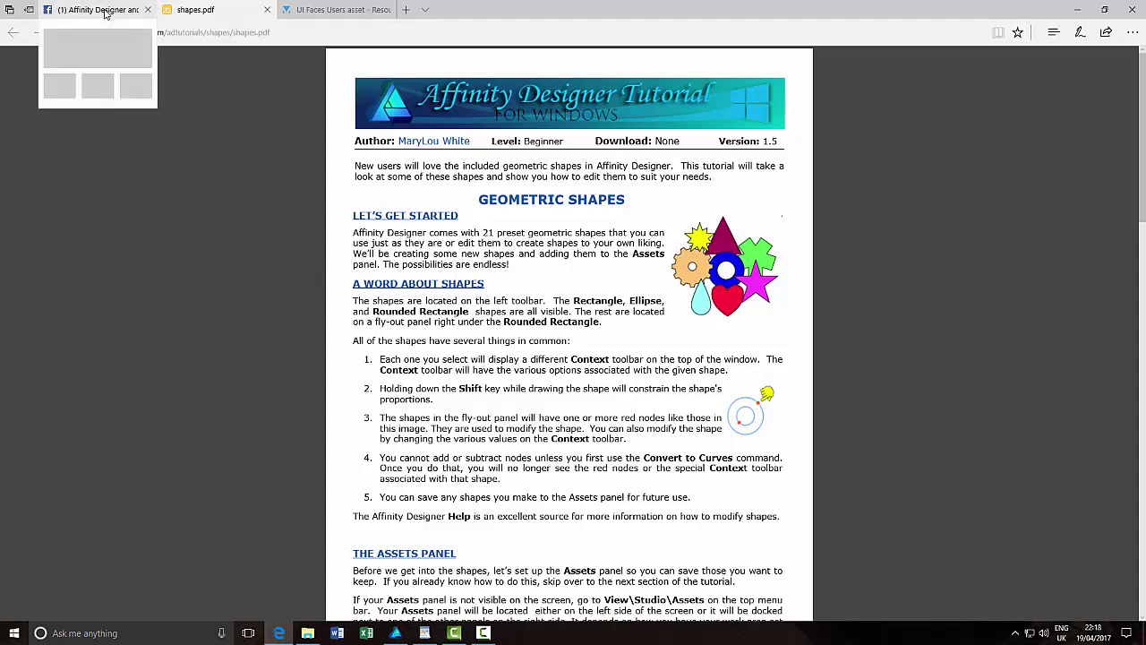
left_click(395, 633)
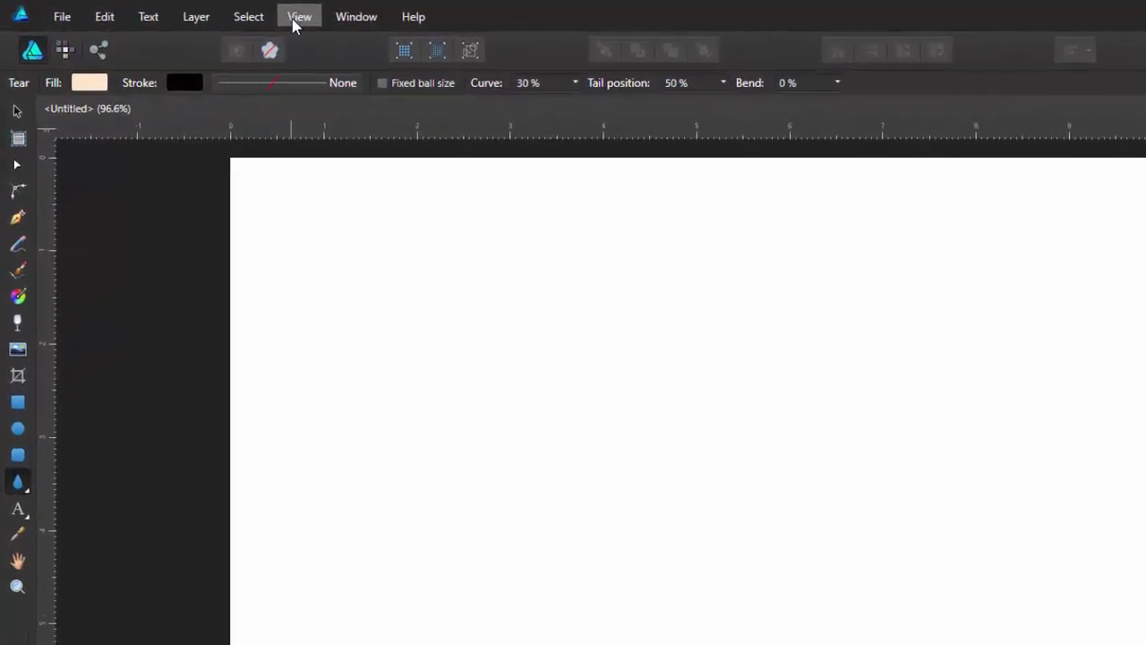
- Open the Assets panel from View > Studio > Assets
left_click(188, 11)
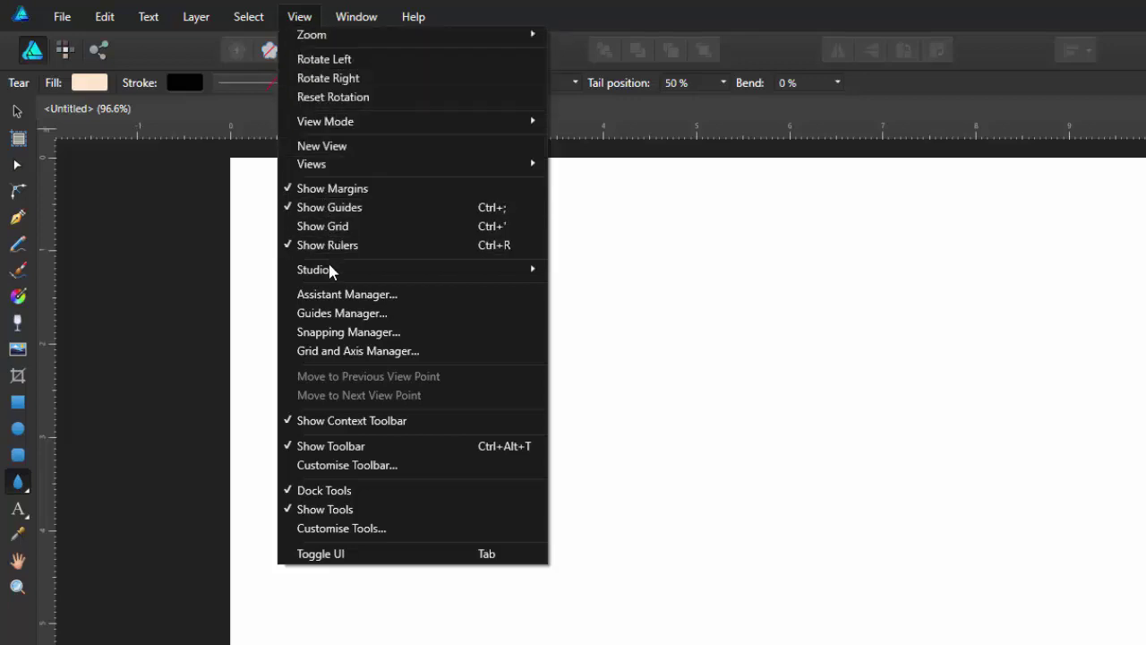
mouse_move(329, 267)
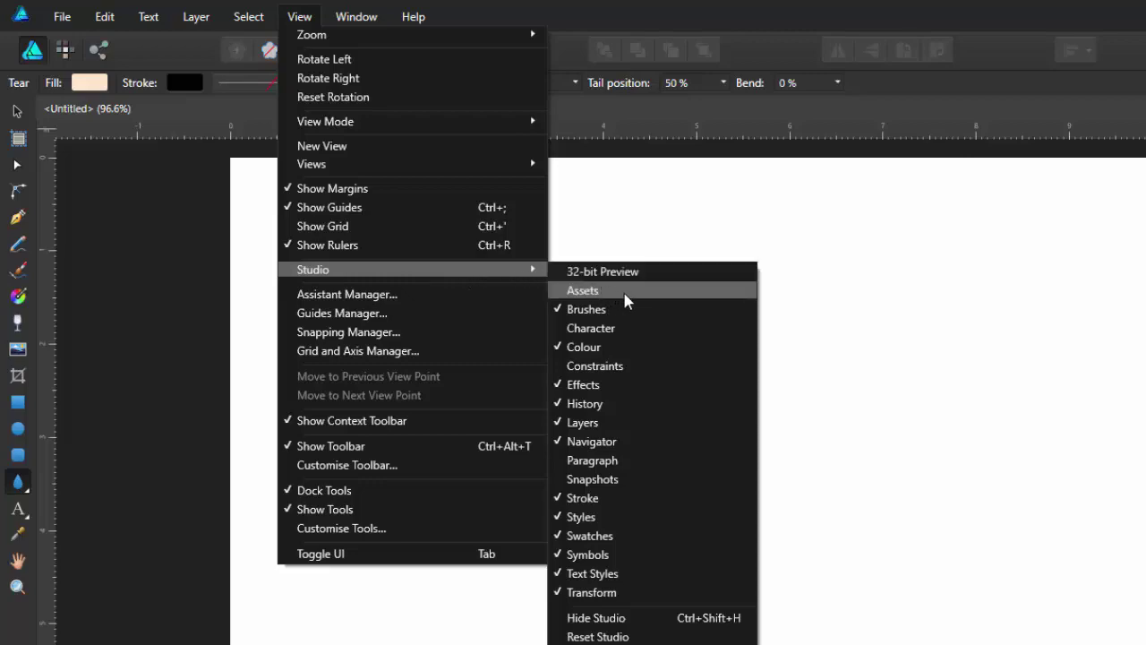
key("Escape")
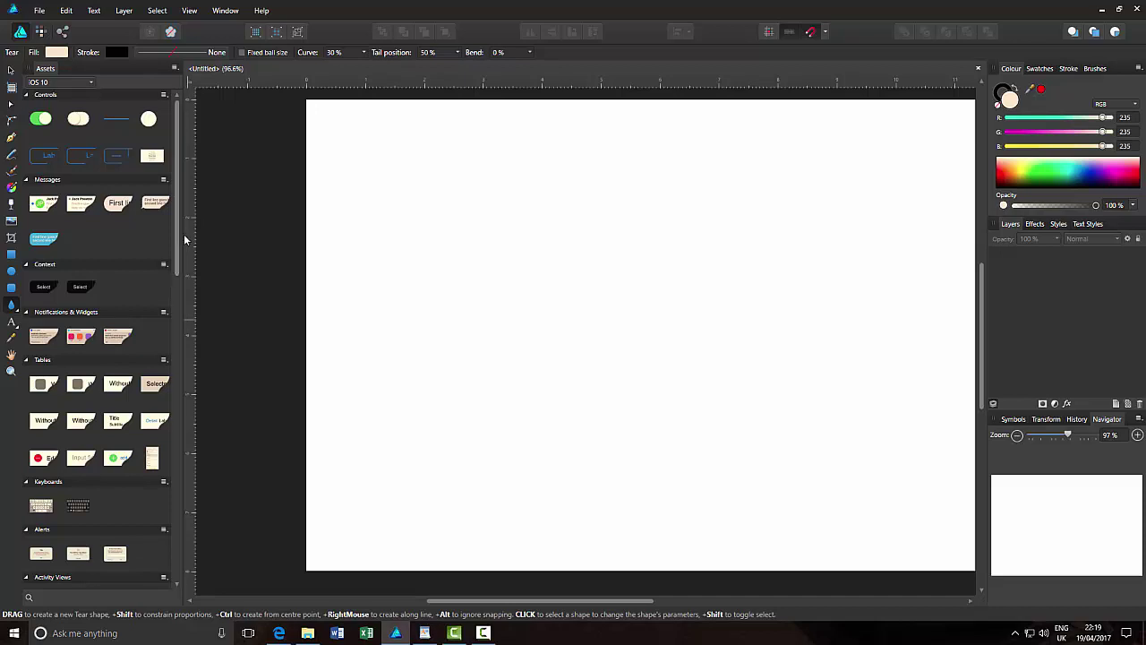
- Place the paperclip 'Attach (small)' icon on the canvas and move it to the page's top-left
left_click_drag(179, 240, 184, 471)
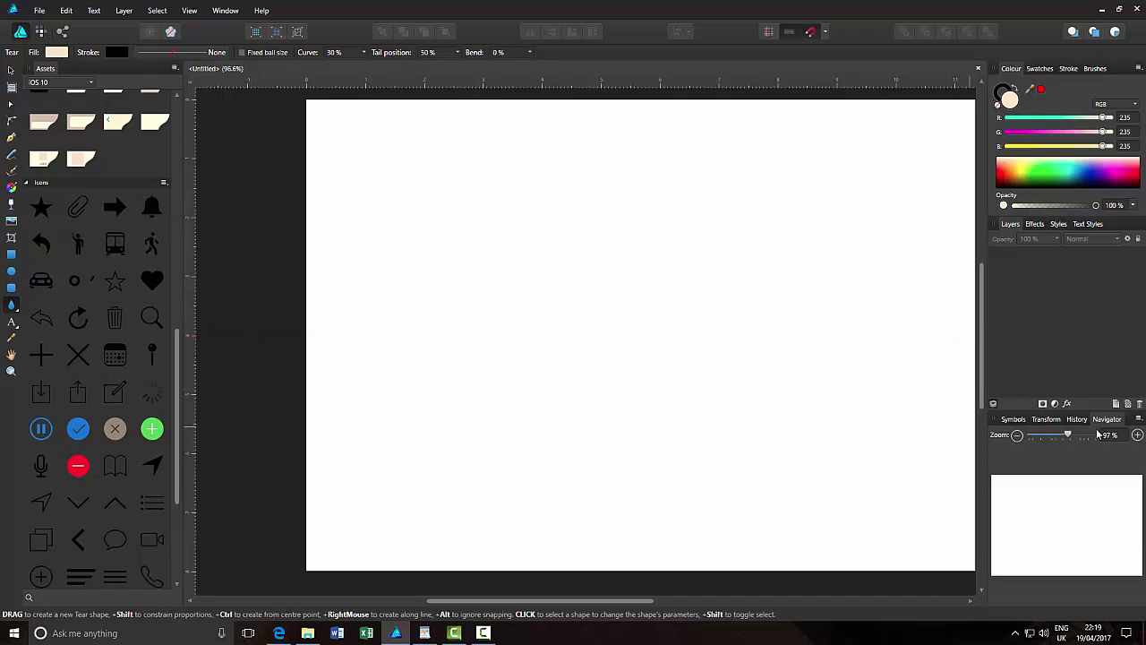
left_click(1128, 404)
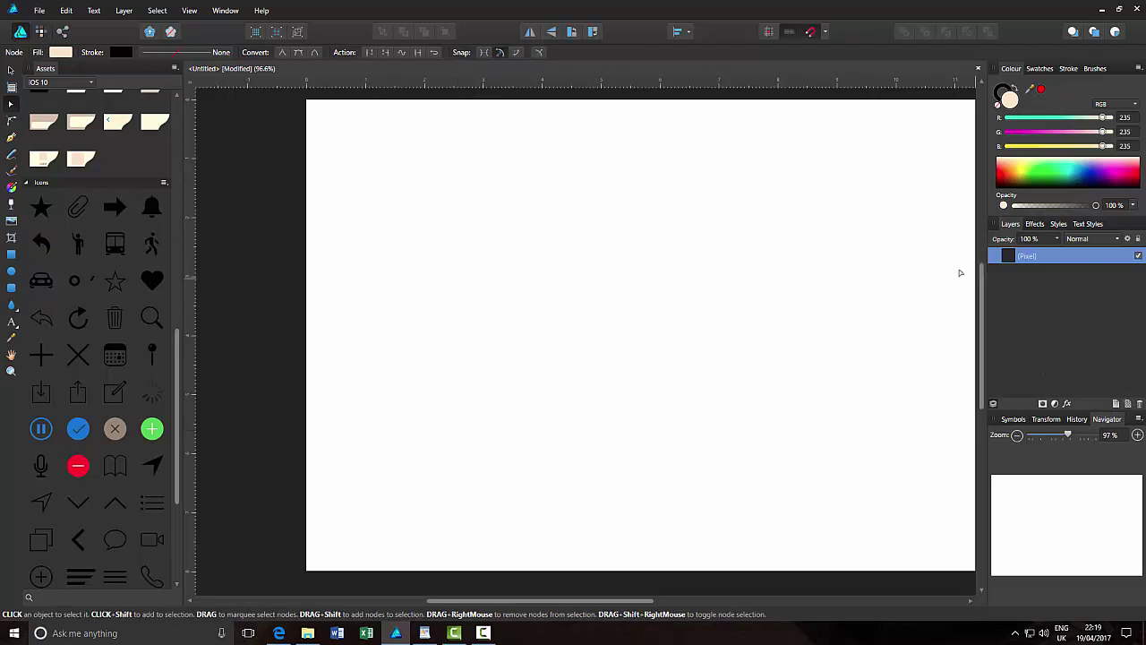
left_click_drag(601, 606, 638, 606)
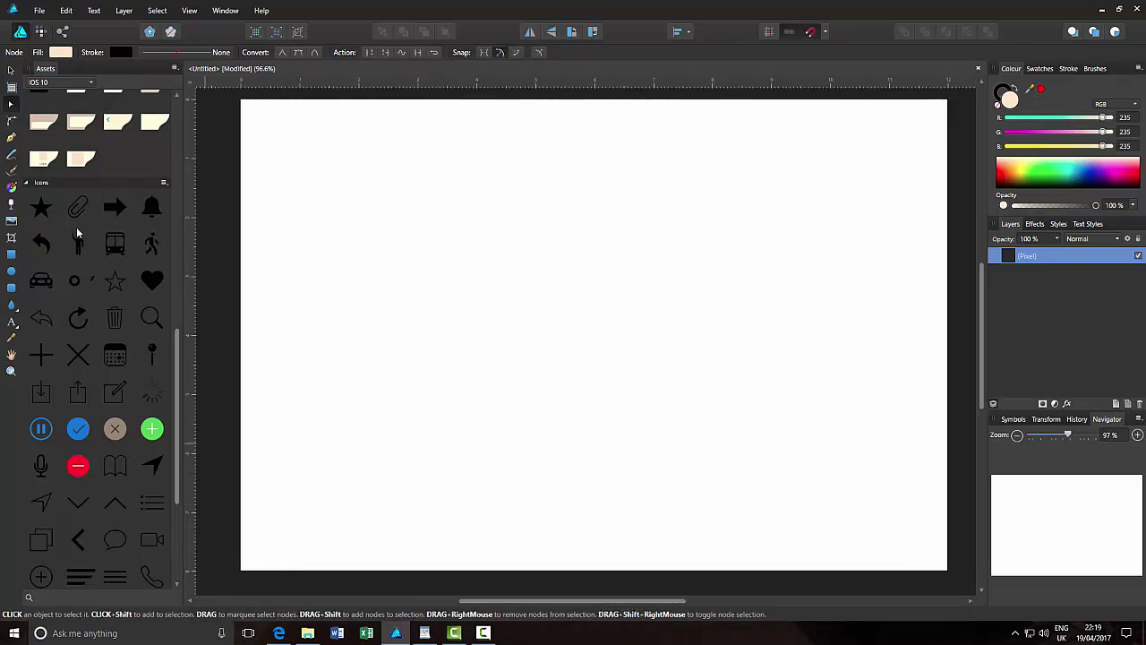
left_click_drag(76, 209, 614, 374)
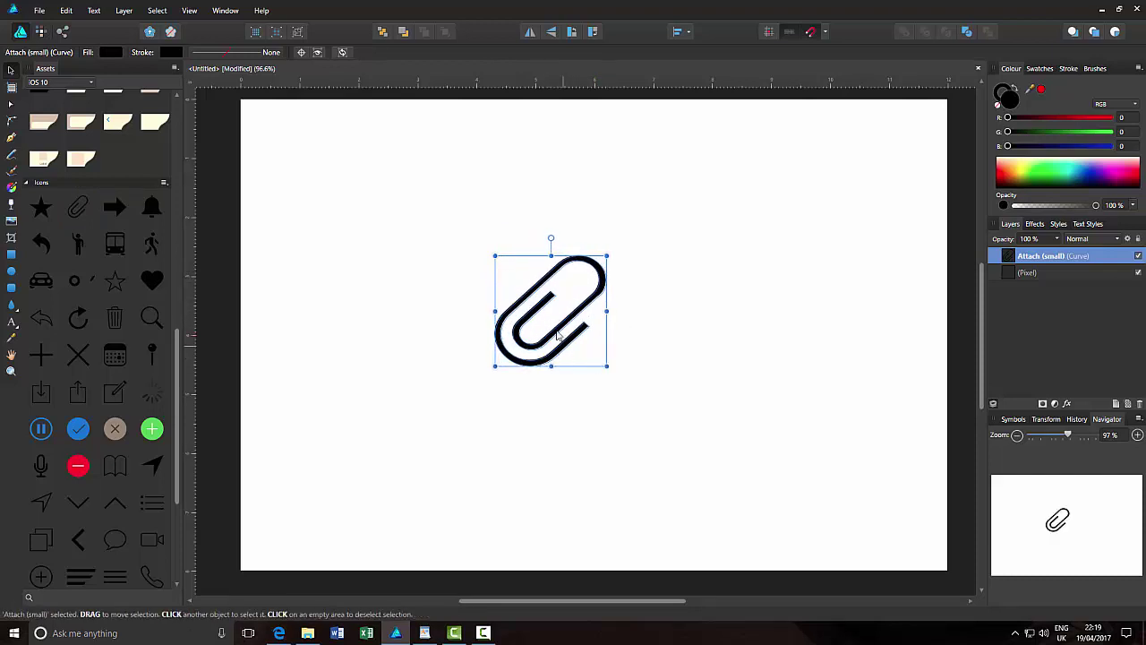
left_click_drag(554, 328, 338, 216)
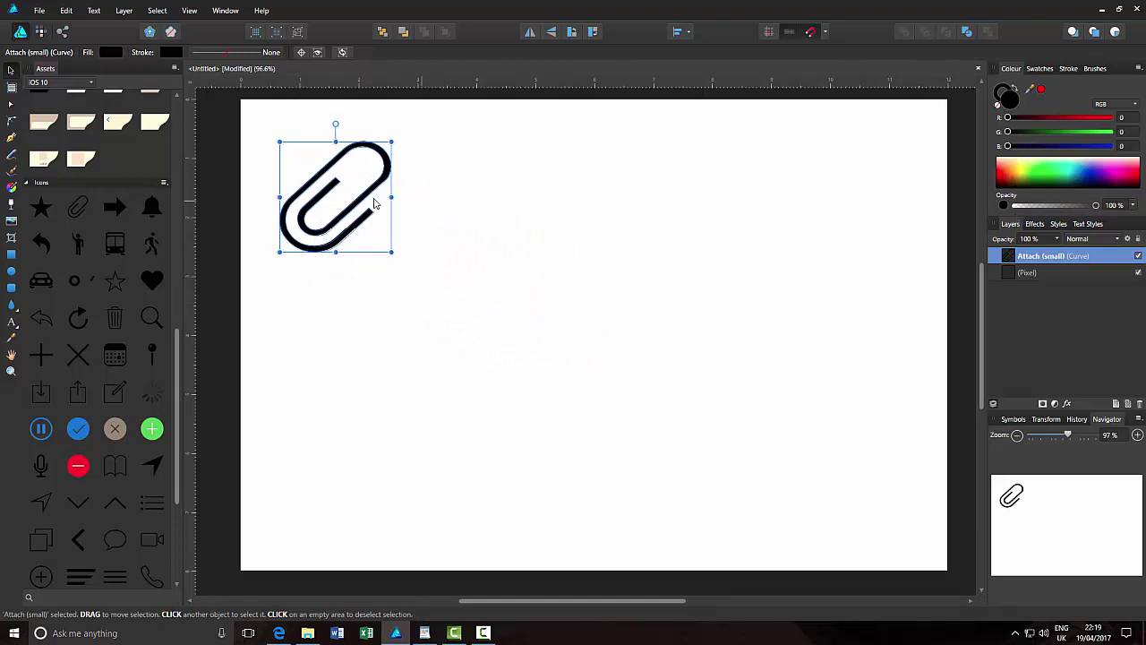
- Fill the paperclip blue-violet and add an Outer Shadow with a widened, soft radius
left_click(1043, 171)
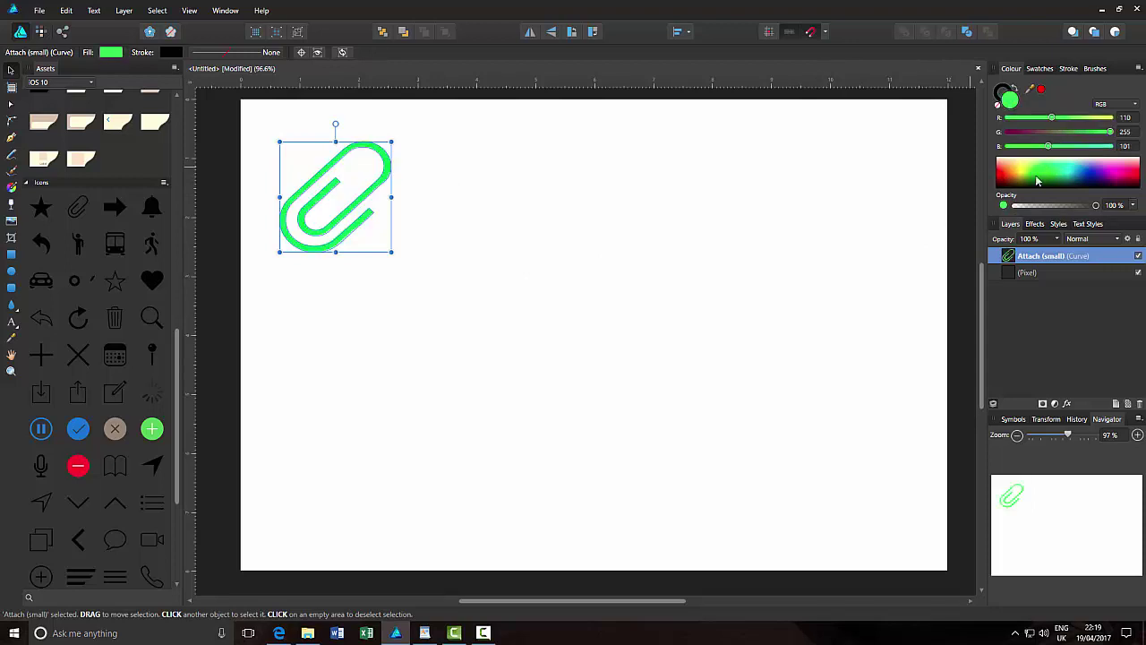
left_click(1108, 179)
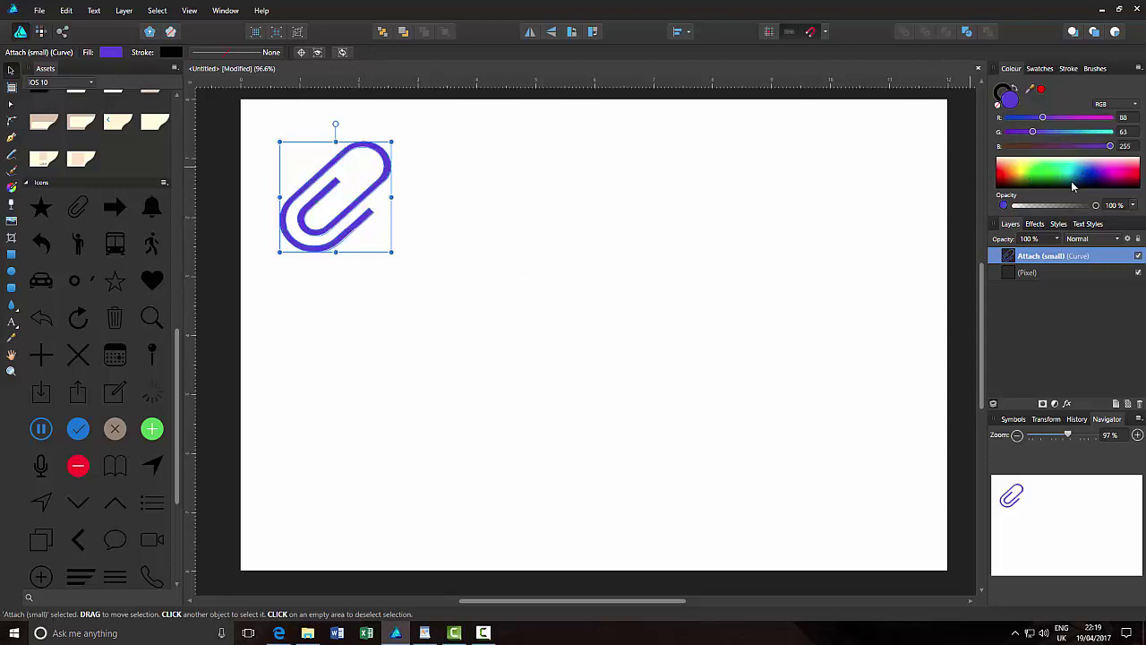
left_click(1036, 225)
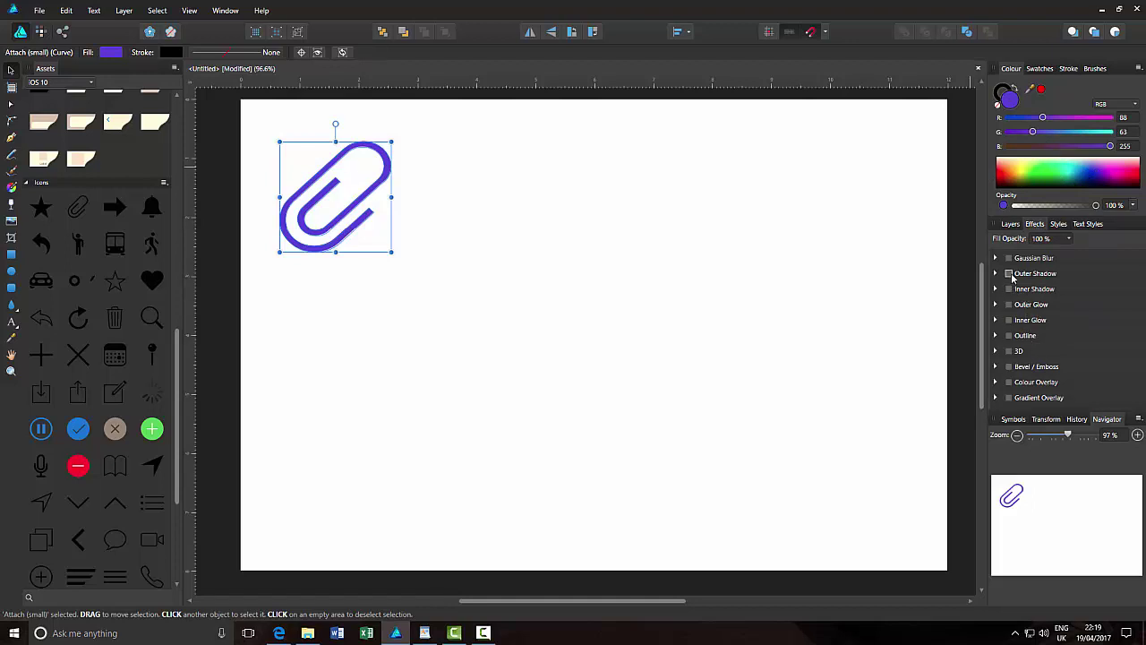
left_click(1010, 274)
left_click_drag(1030, 329, 1092, 349)
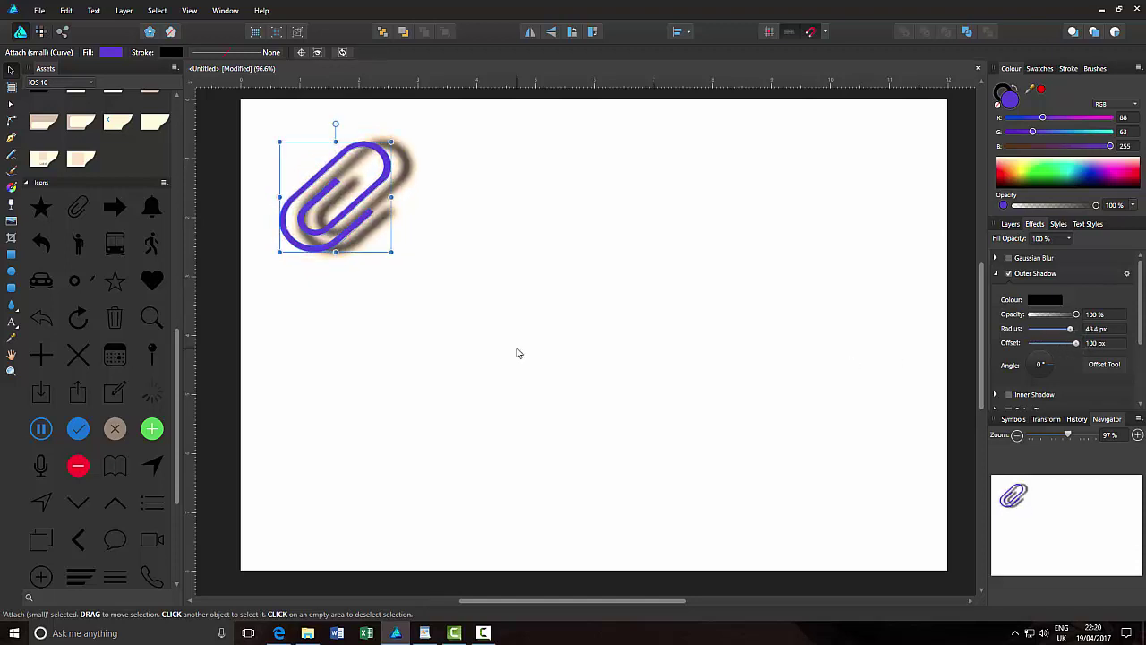
- Scroll the Assets panel back up to the controls list
left_click_drag(174, 380, 181, 457)
scroll(141, 386, "up", 10)
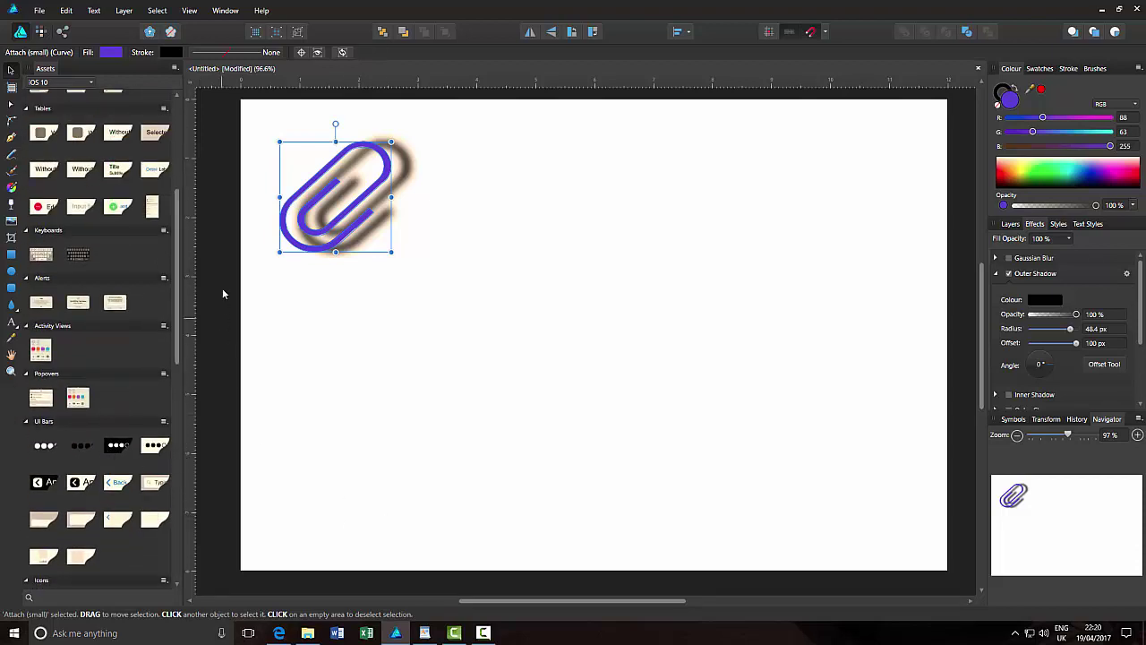
scroll(59, 322, "up", 3)
- Place an Input field, a Toggle (on) and a Toggle (off) asset on the page
left_click_drag(78, 328, 534, 163)
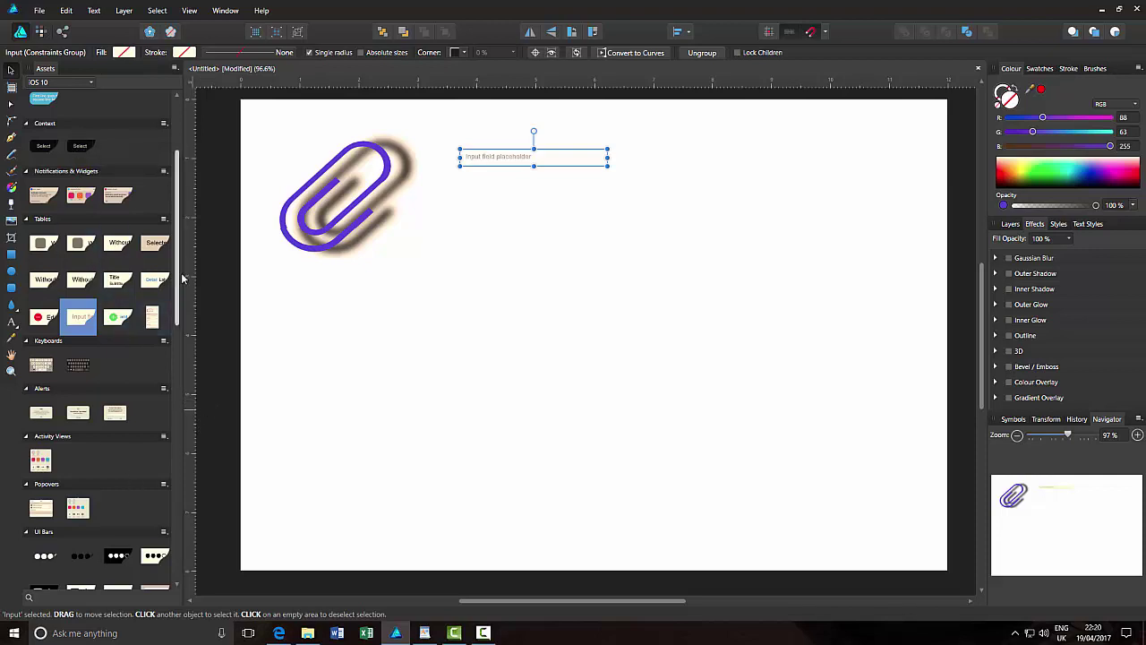
left_click_drag(178, 246, 179, 195)
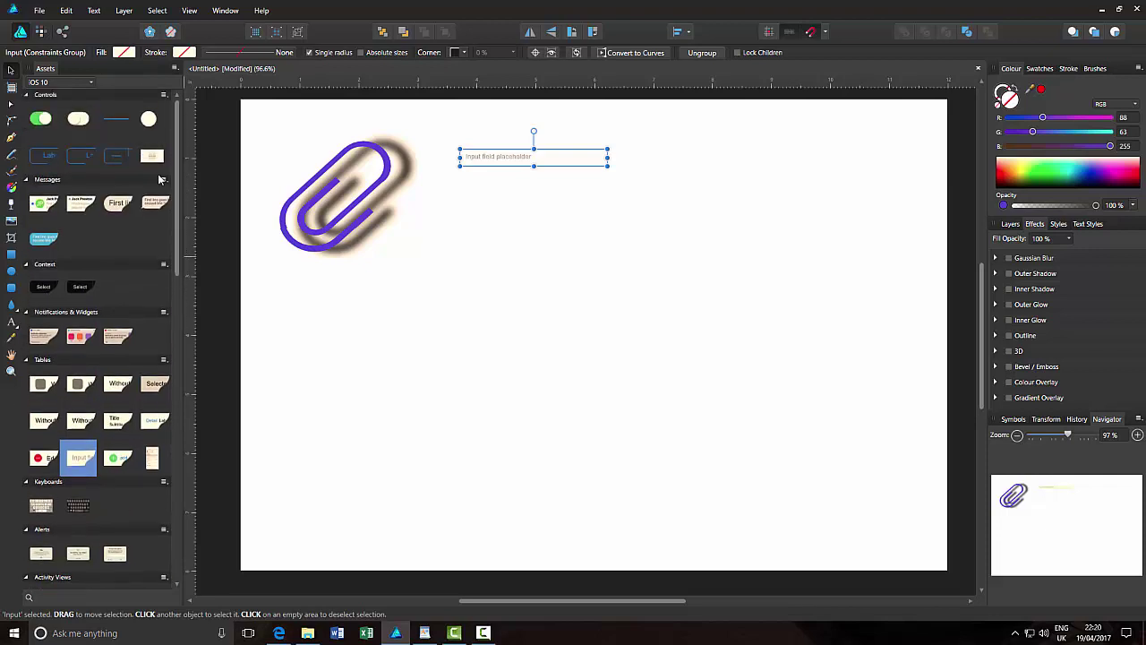
left_click_drag(40, 118, 325, 307)
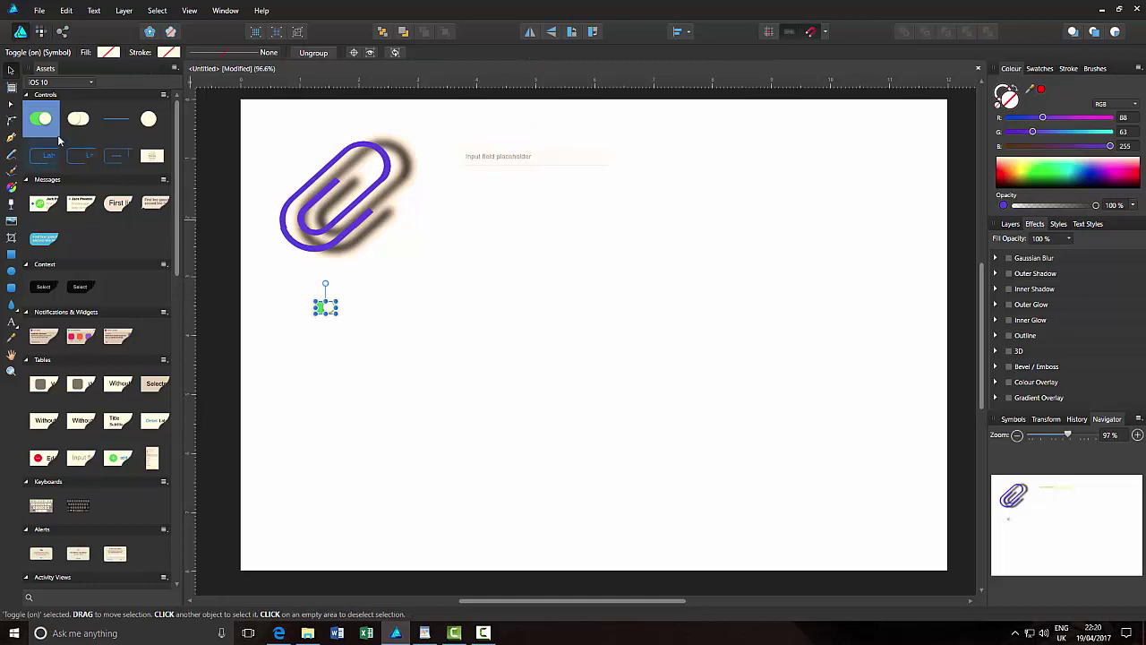
left_click_drag(77, 123, 371, 315)
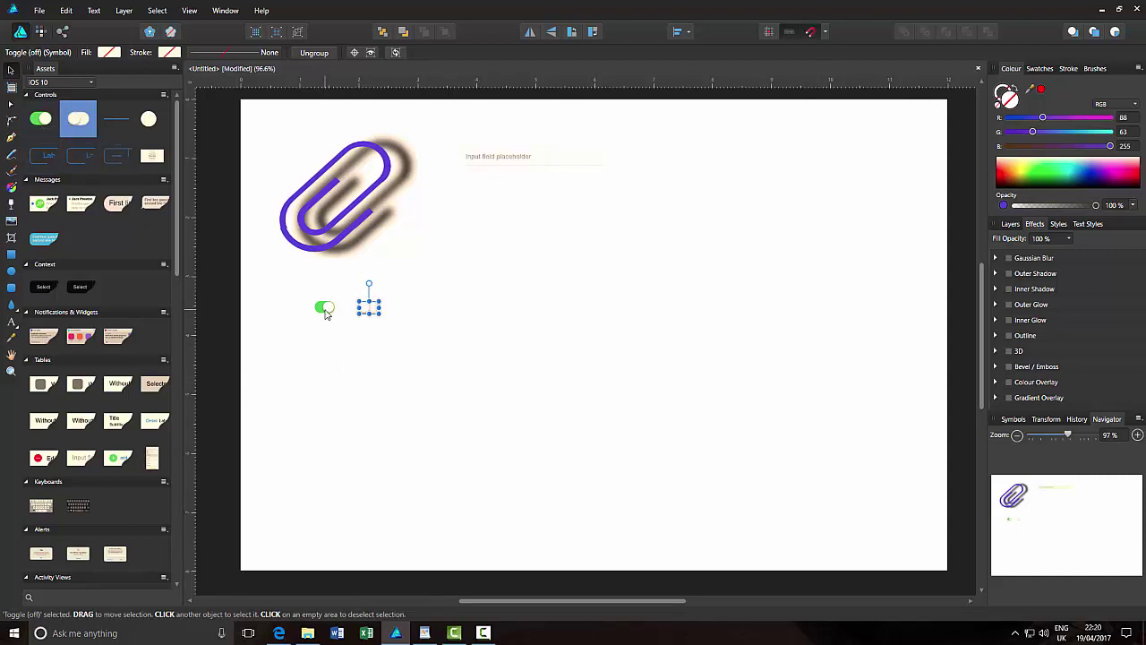
- Reposition the green on toggle so the two toggles sit side by side
left_click_drag(325, 314, 371, 310)
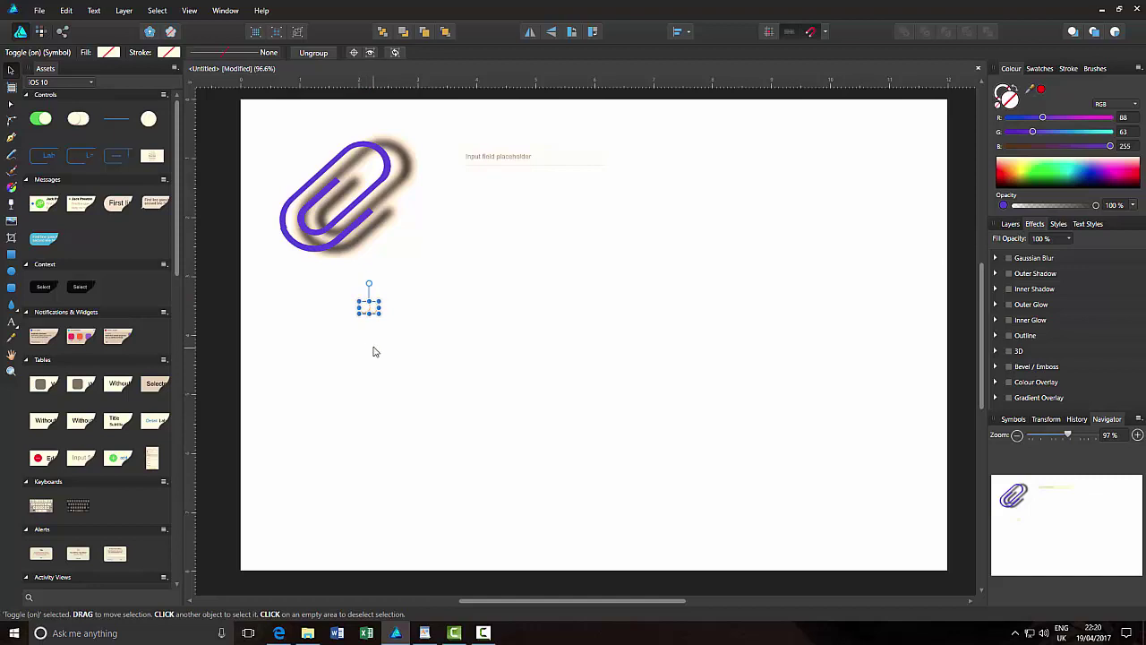
left_click(373, 344)
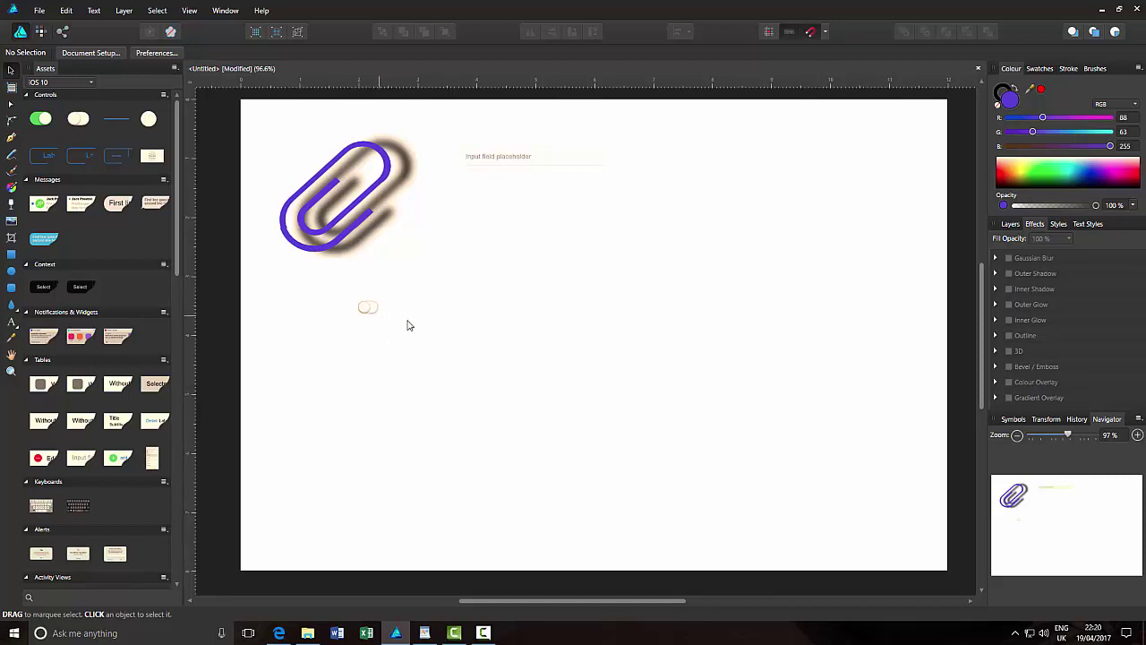
left_click(367, 309)
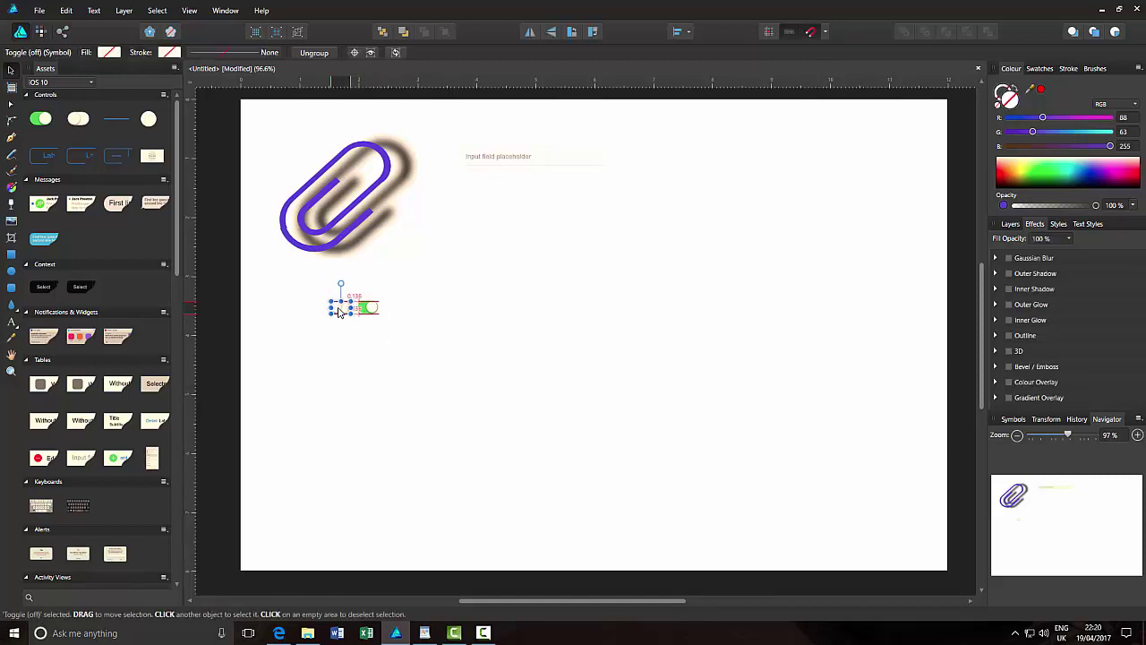
left_click(370, 342)
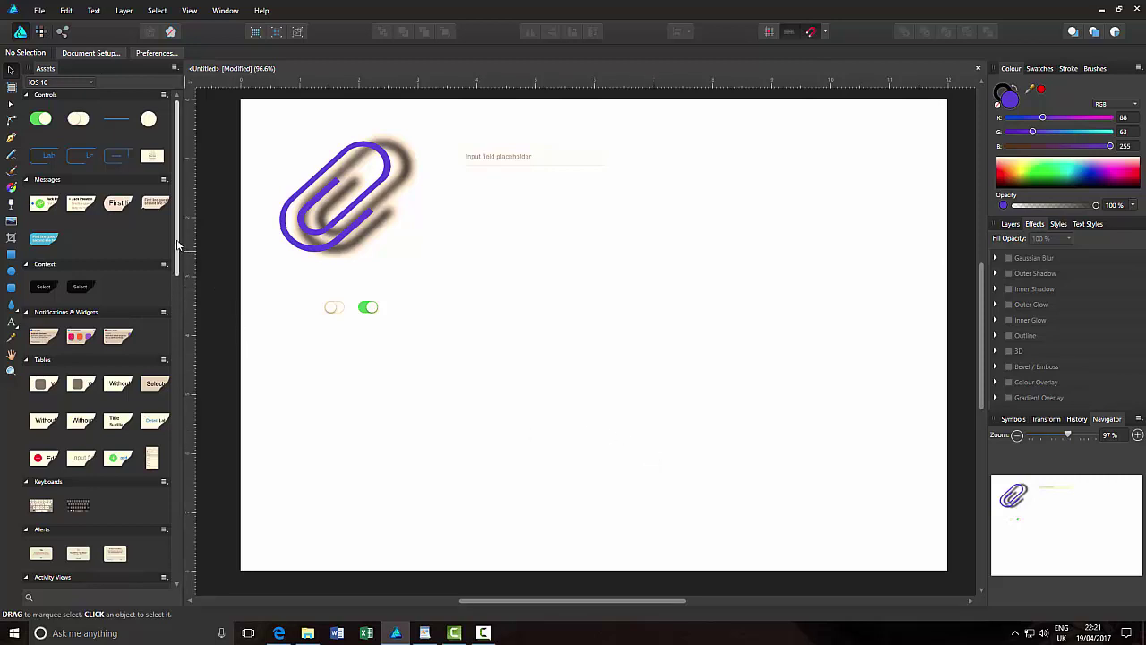
scroll(180, 256, "down", 1)
left_click_drag(177, 256, 165, 309)
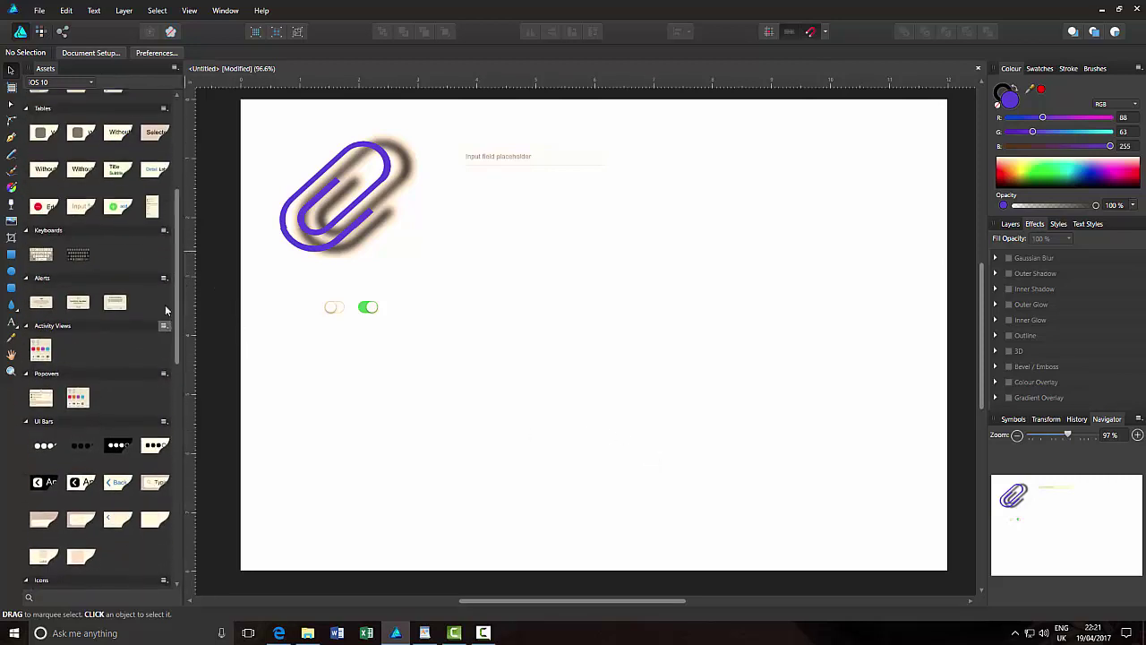
- Switch the asset library to Typicons and scroll through its icons
left_click(92, 83)
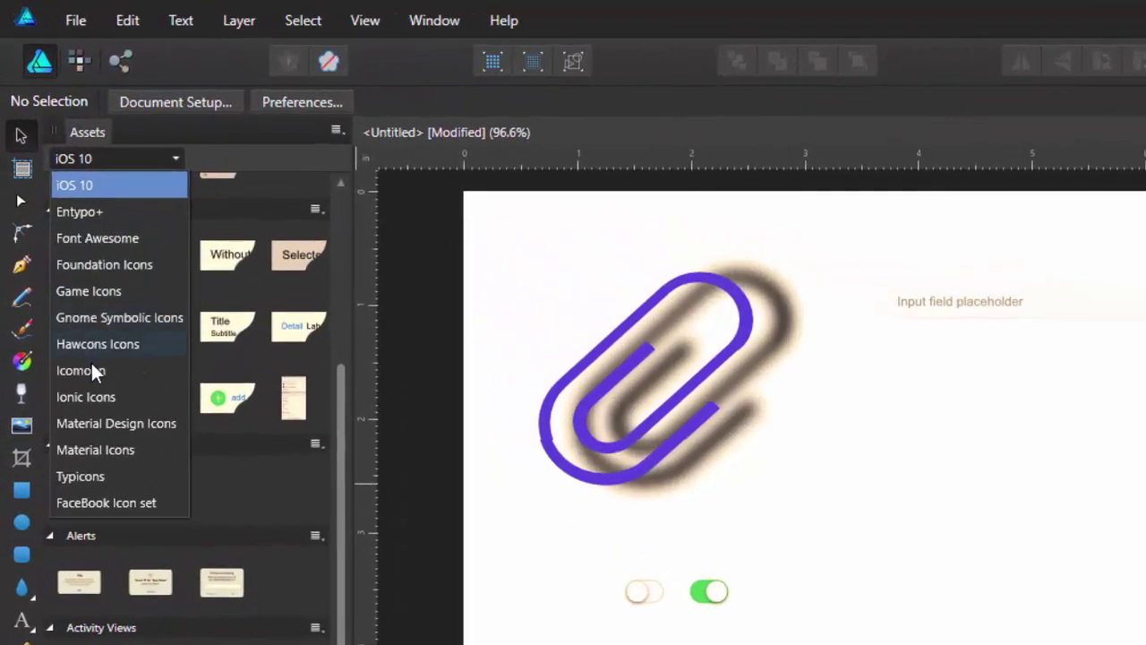
left_click(101, 475)
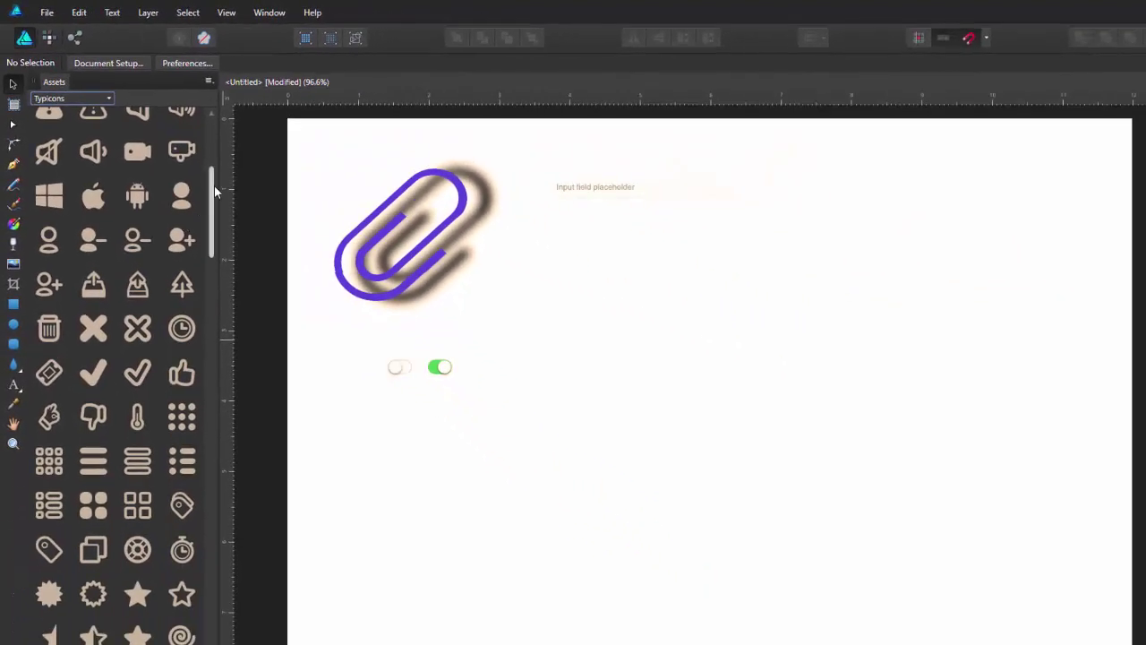
mouse_move(214, 188)
left_mouse_down()
mouse_move(214, 140)
mouse_move(214, 372)
mouse_move(214, 263)
left_mouse_up()
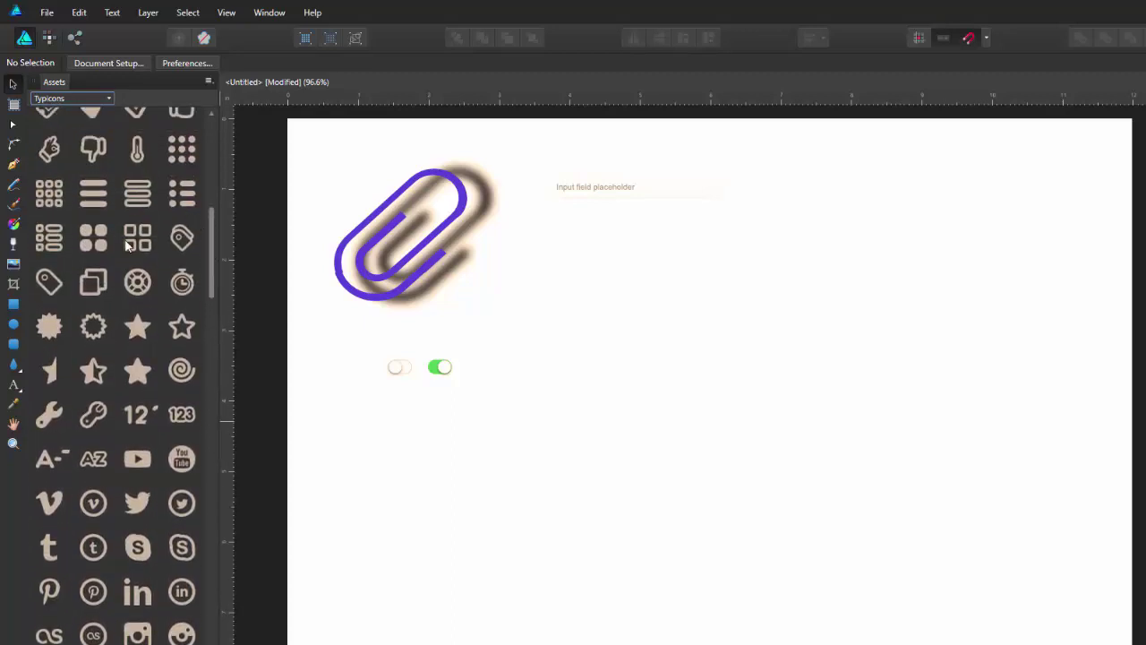
left_click_drag(212, 231, 205, 194)
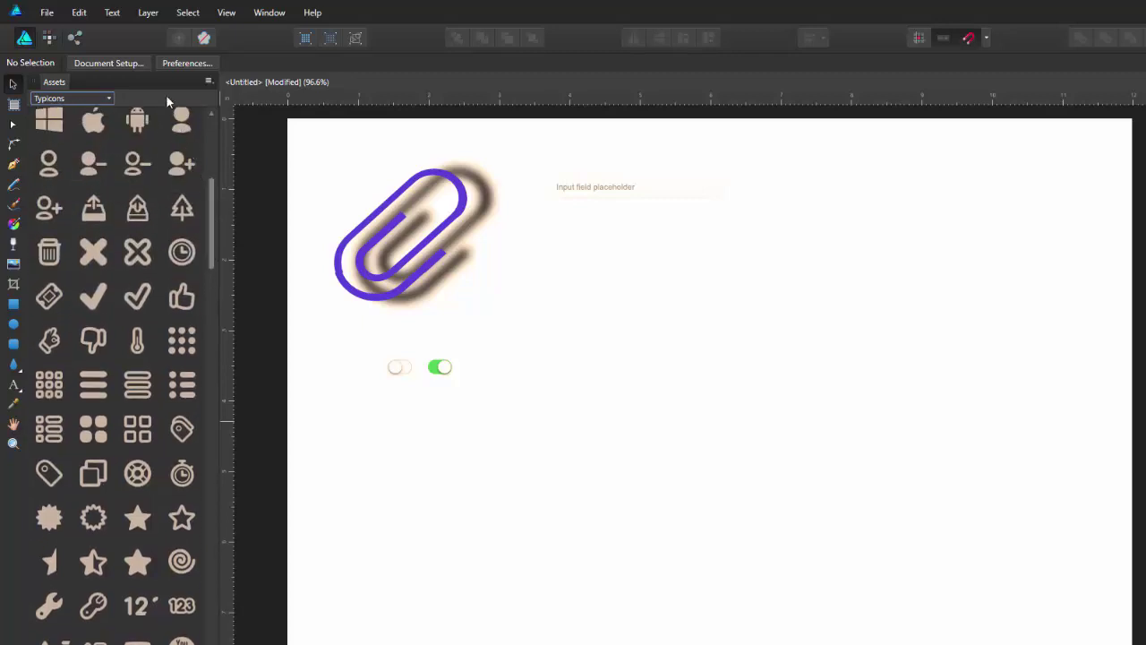
- Change the asset set to Material Icons and pick the rowing icon
left_click(110, 98)
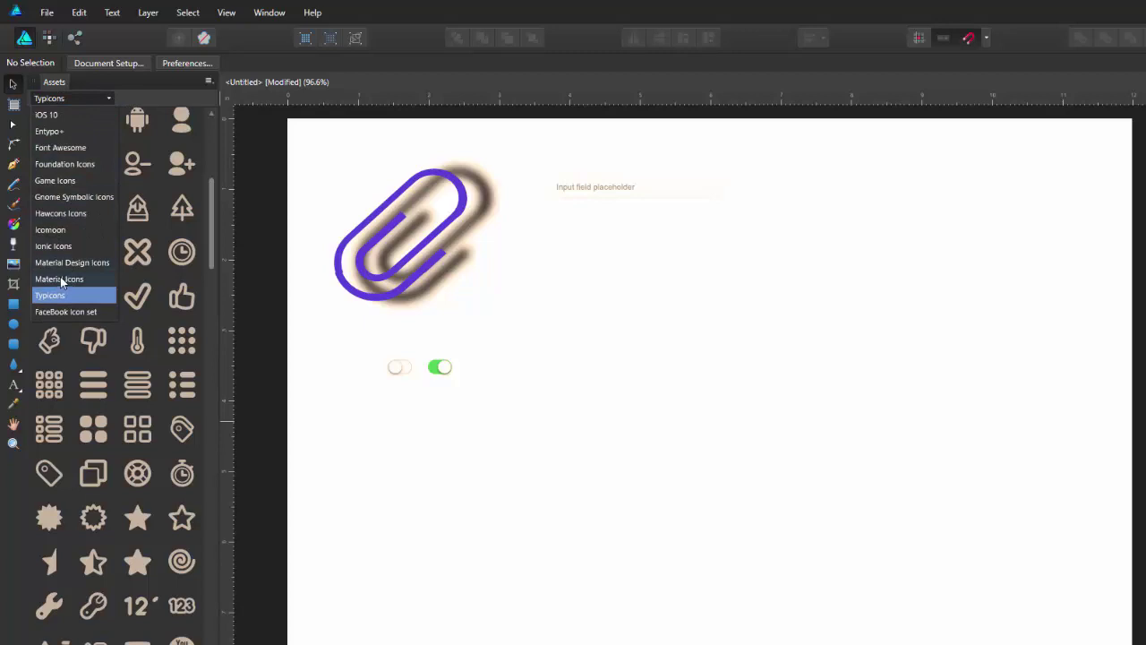
key("Escape")
key("Up")
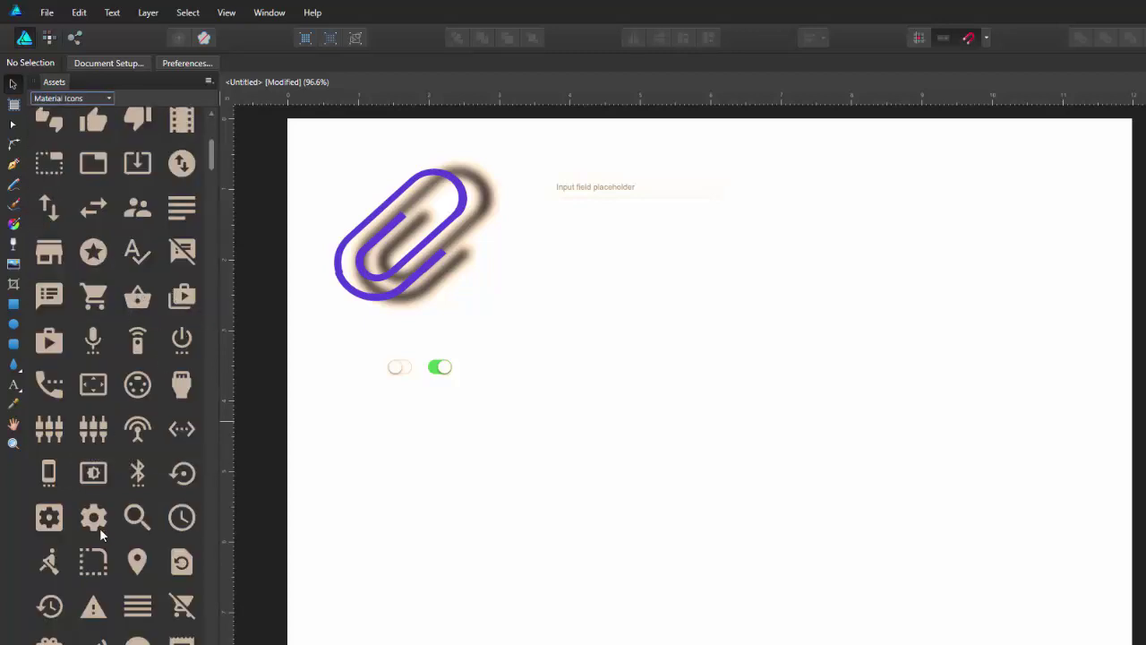
left_click(51, 563)
- Place and enlarge the rowing icon, then shift it left beneath the toggles
left_click_drag(51, 563, 824, 641)
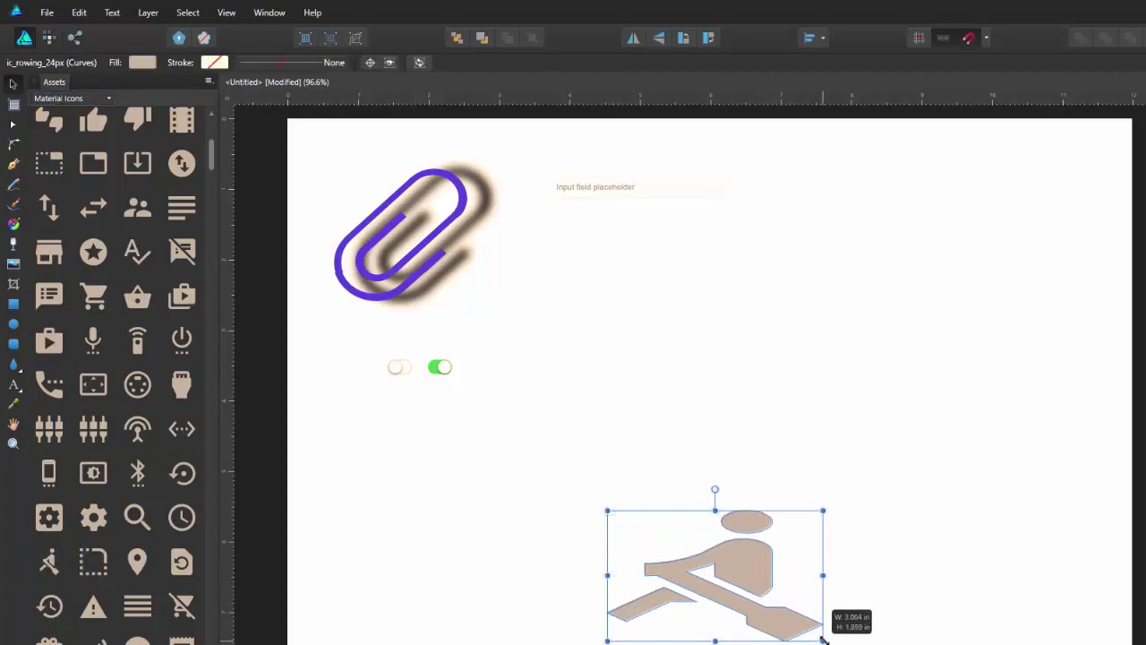
left_click_drag(607, 510, 518, 400)
left_click(905, 521)
left_click(702, 503)
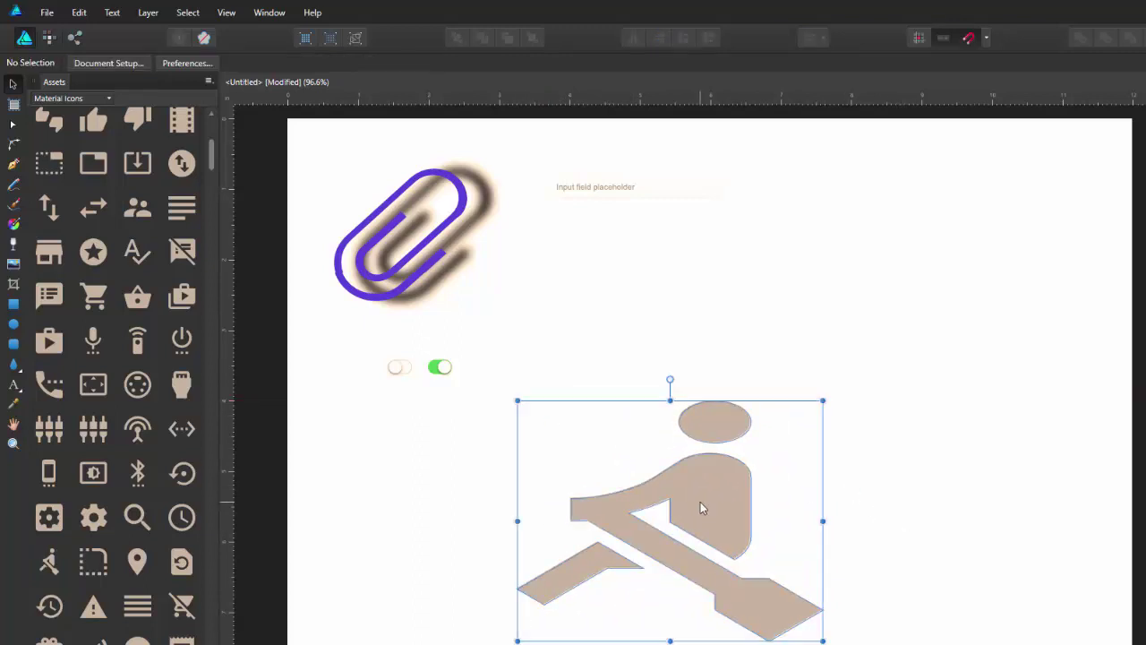
left_click_drag(709, 537, 534, 537)
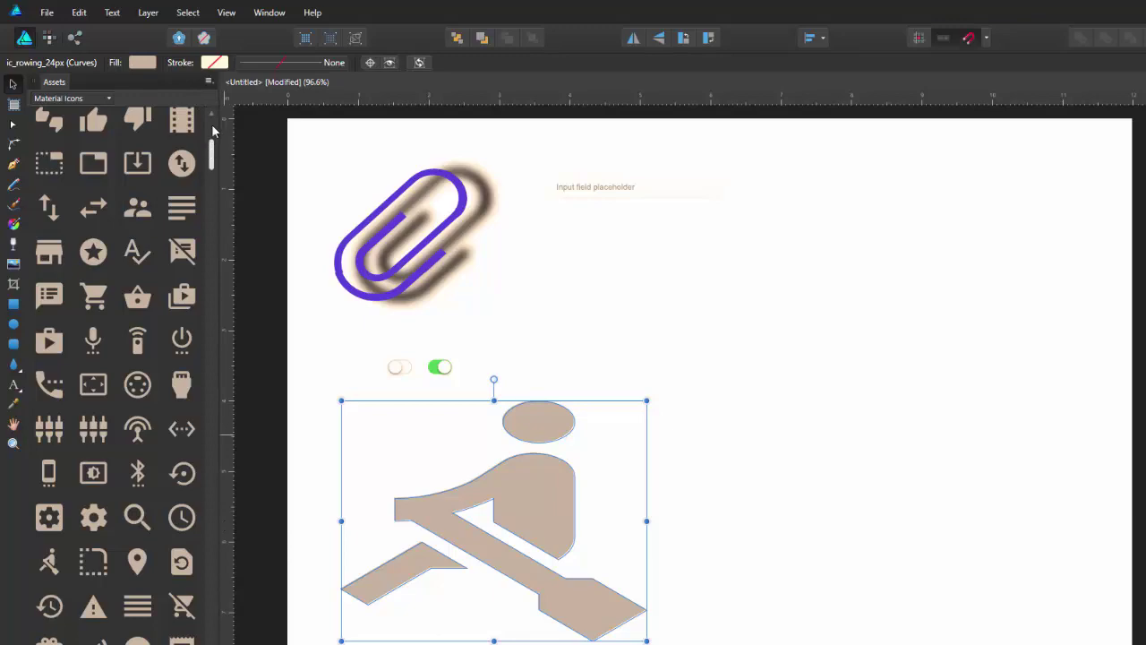
scroll(213, 145, "up", 5)
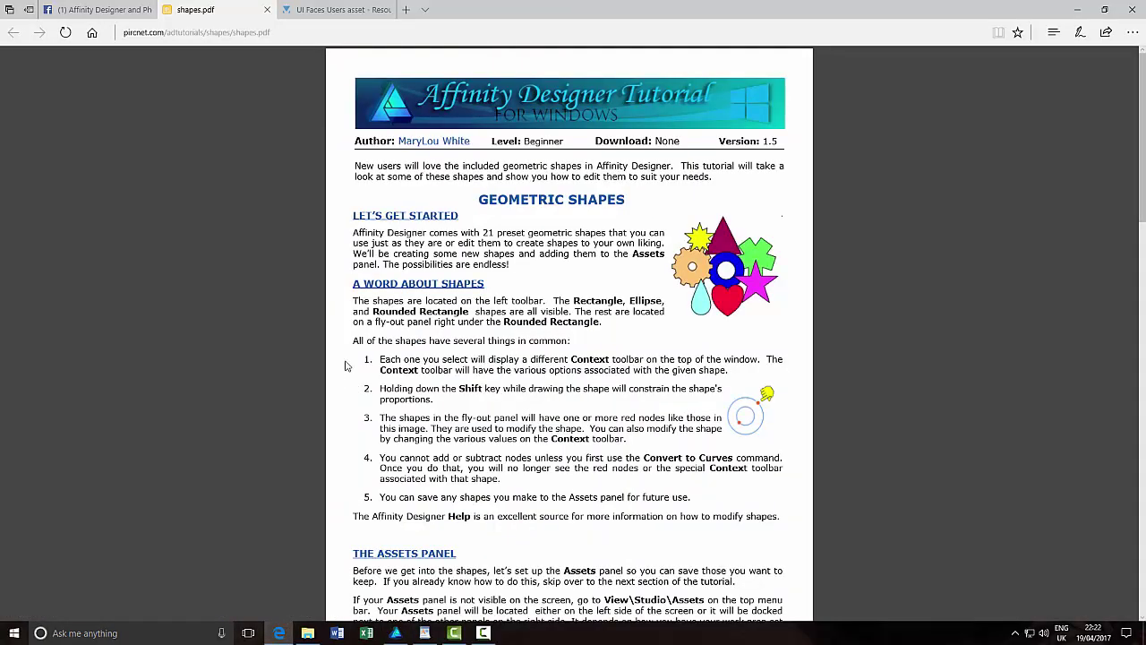
- Scroll the UI Faces Users asset post down to its attached uifaces-v3.zip, then bring up the Downloads folder
left_click(311, 10)
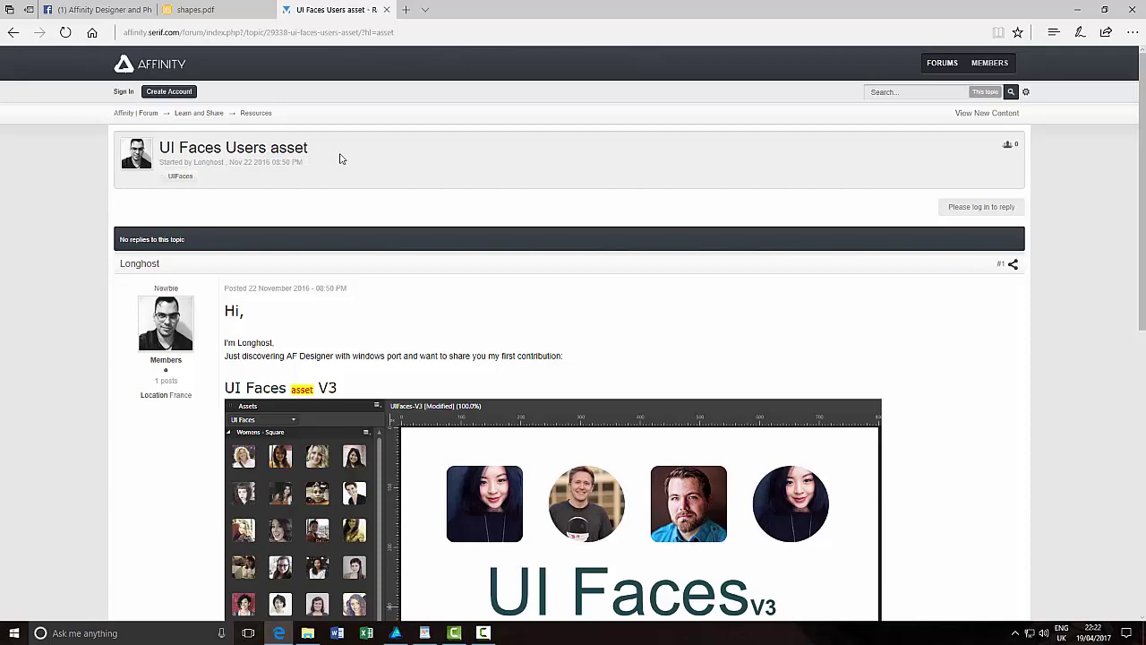
scroll(489, 266, "down", 3)
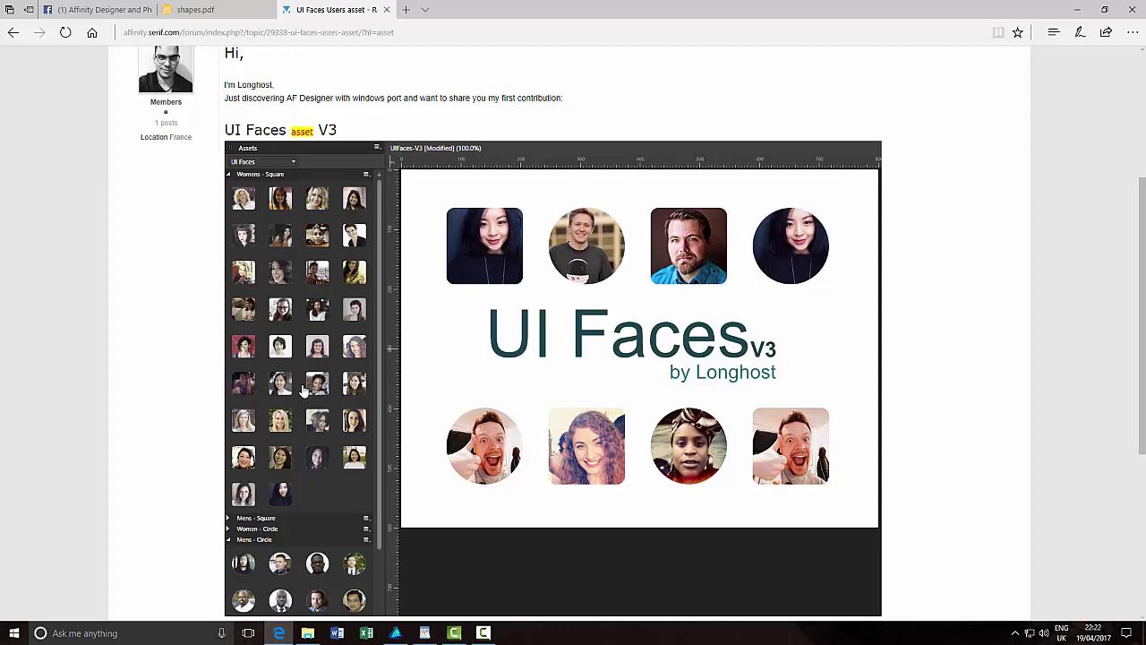
scroll(306, 398, "down", 1)
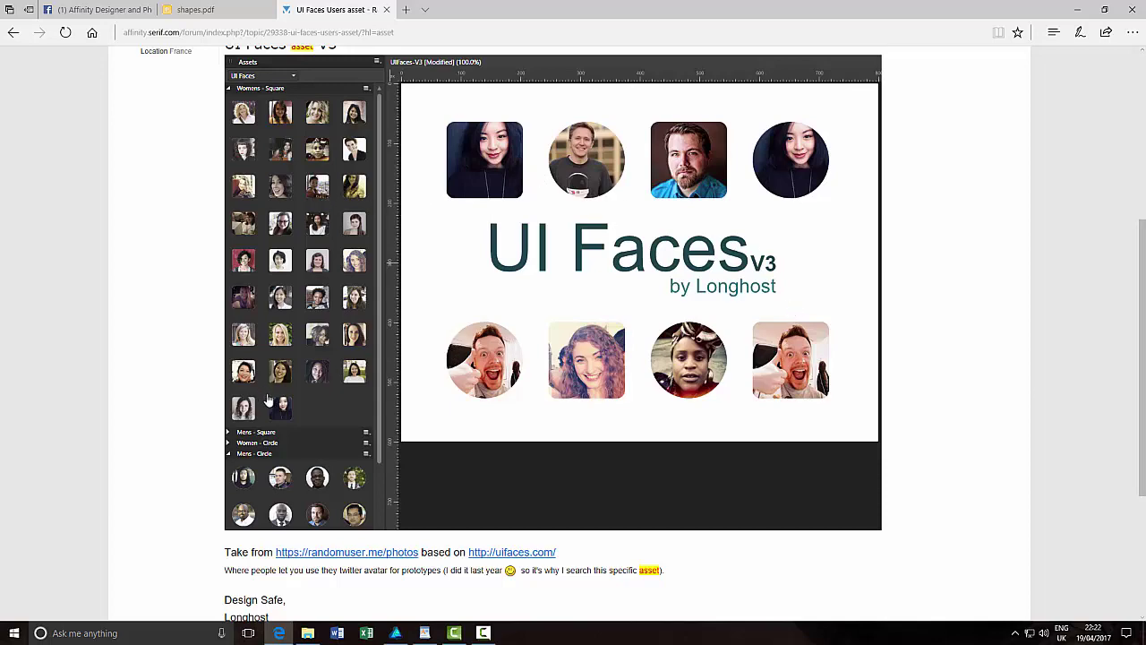
scroll(268, 399, "down", 2)
scroll(333, 416, "down", 1)
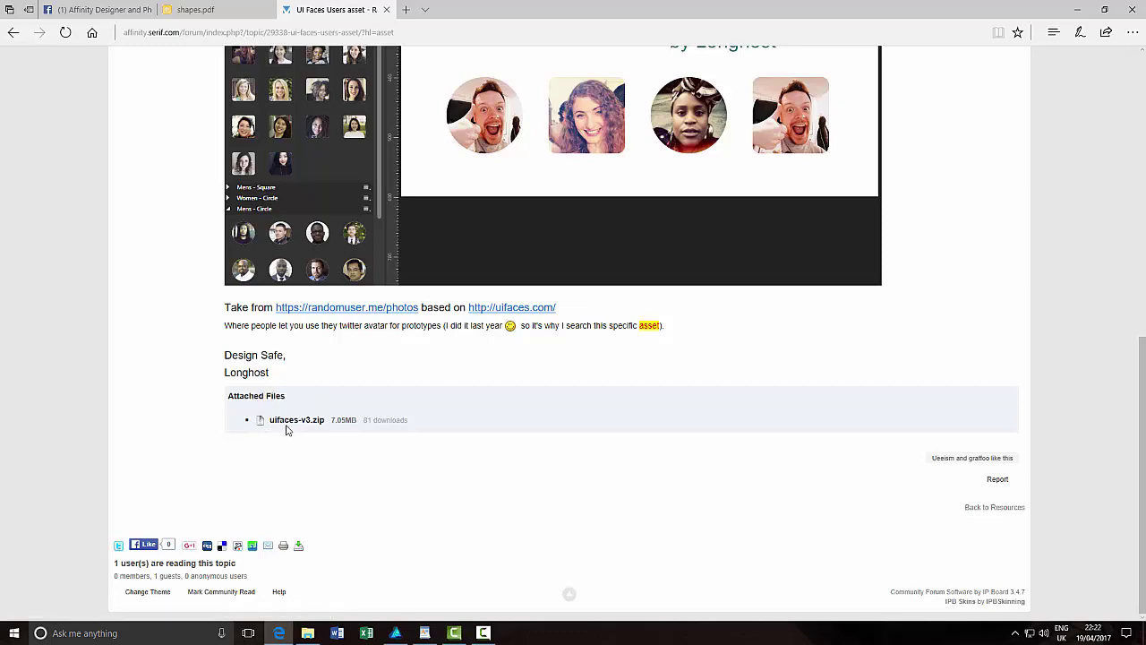
left_click(307, 633)
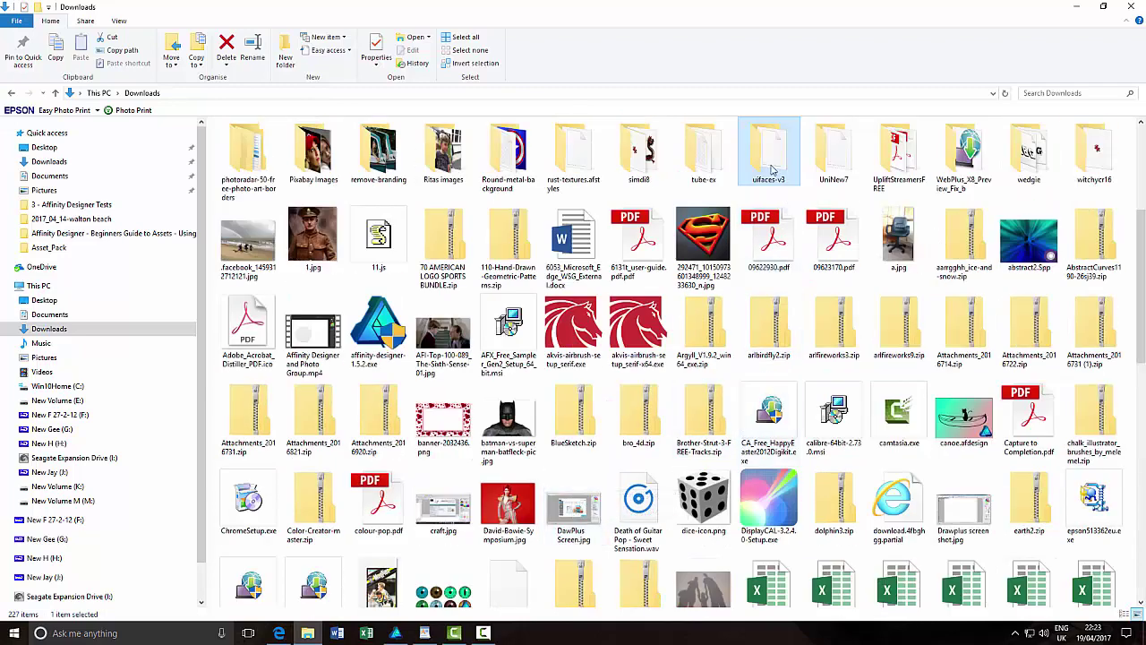
- Open the extracted uifaces-v3 folder to reveal uifaces-v3.afassets, then return to Affinity Designer
double_click(767, 165)
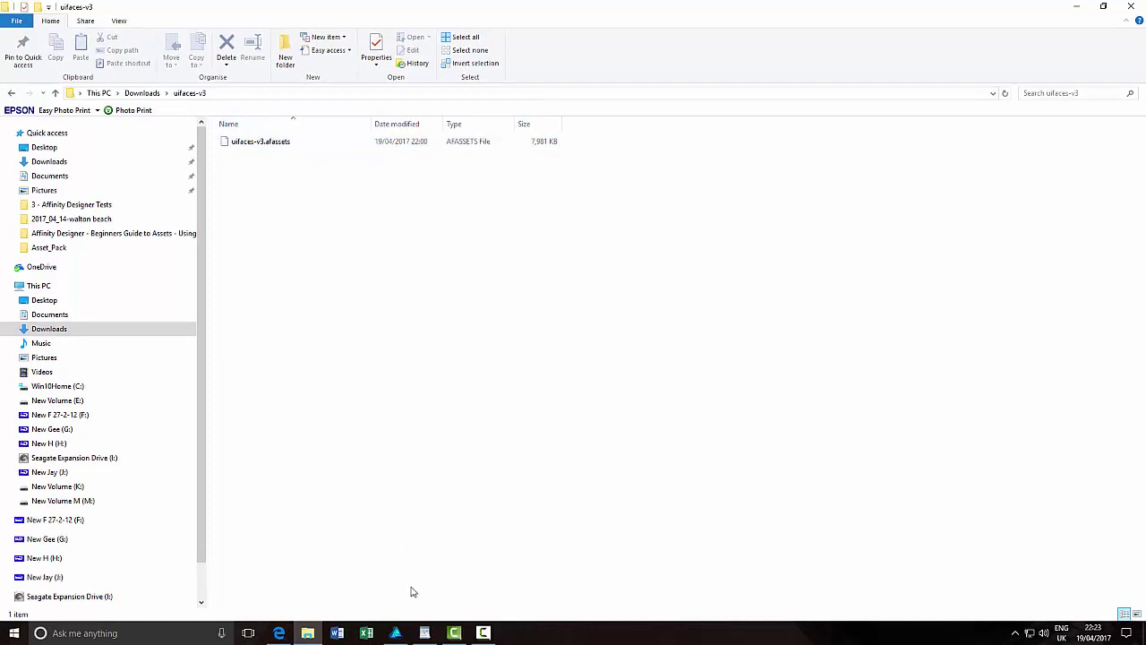
left_click(398, 634)
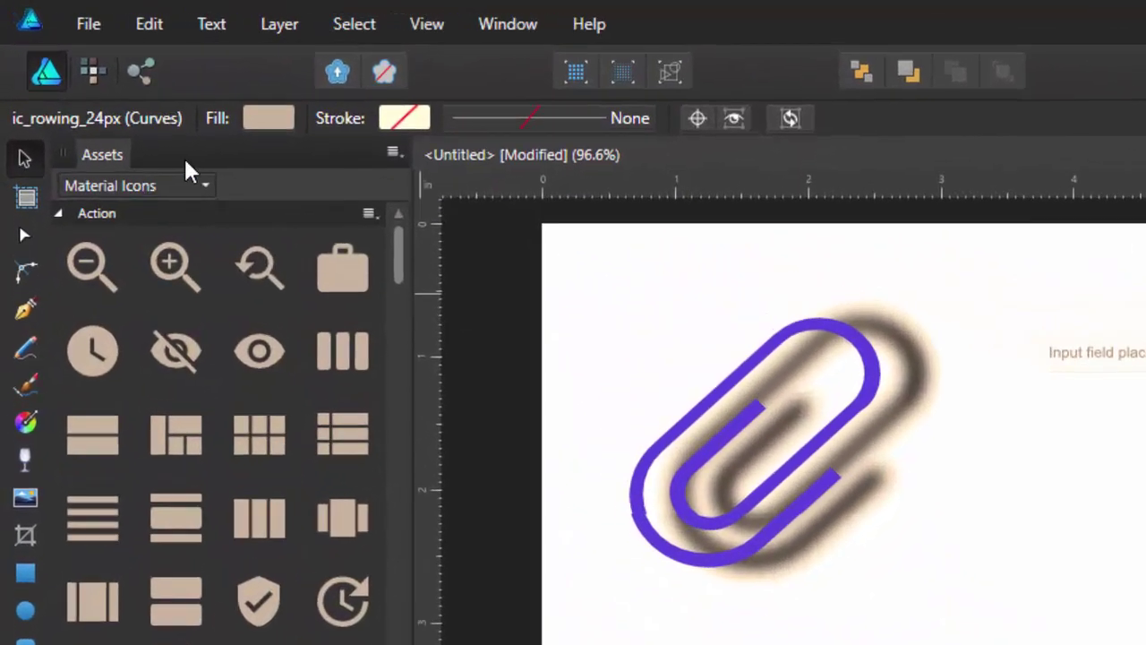
- Import uifaces-v3.afassets from Downloads > uifaces-v3 via the Assets panel menu's Import Assets
left_click(393, 152)
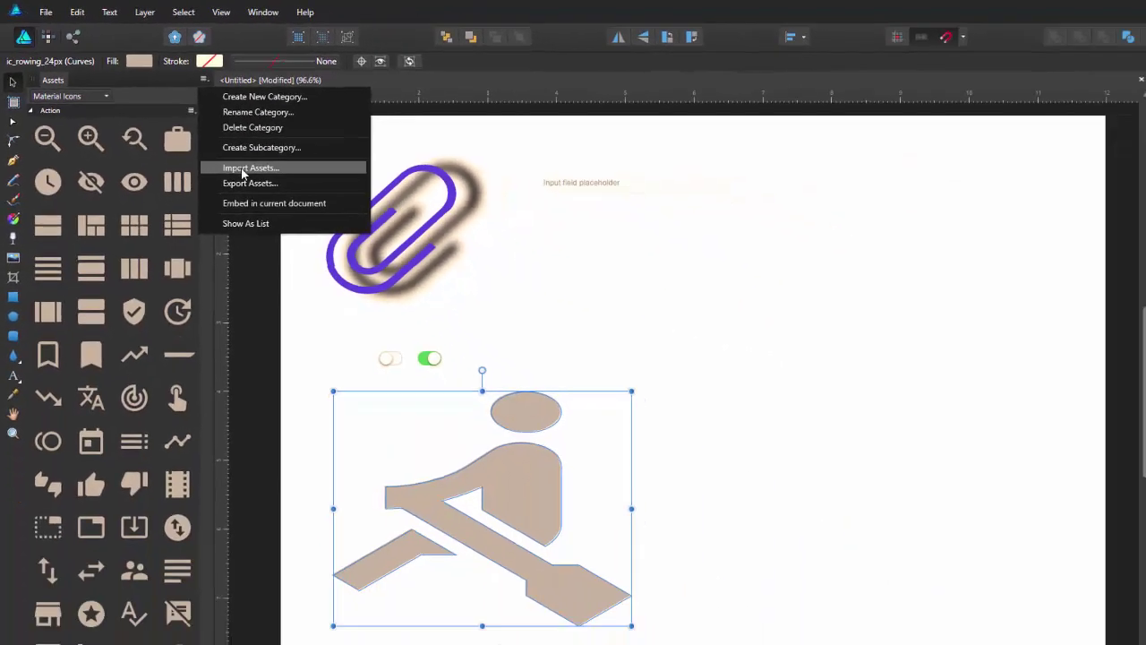
left_click(466, 323)
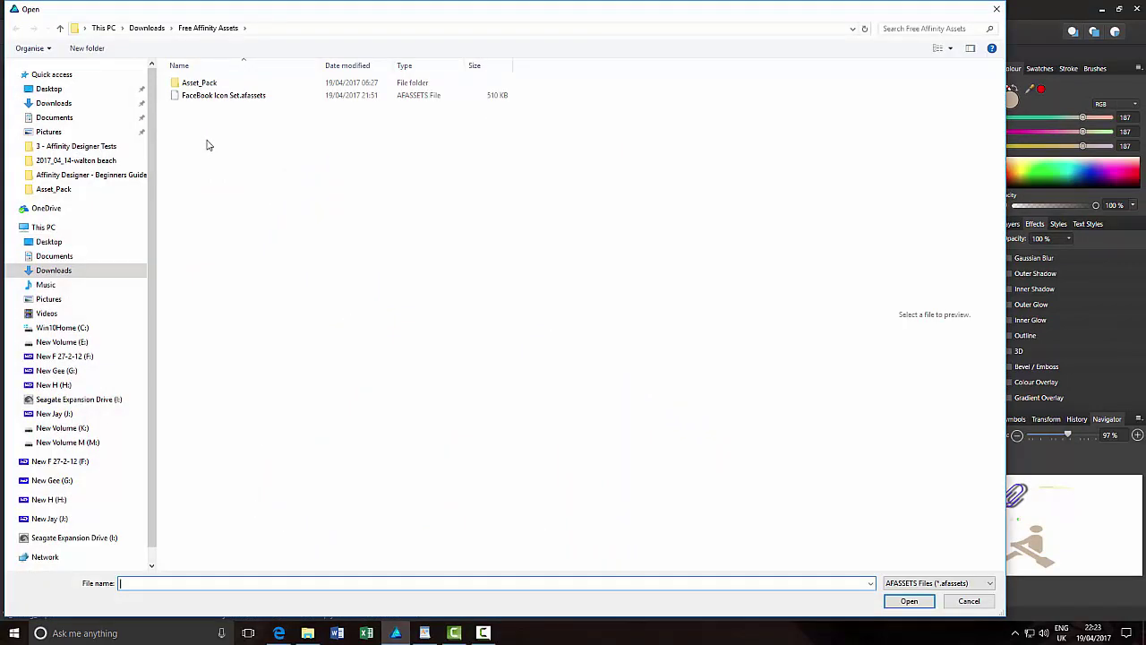
left_click(146, 27)
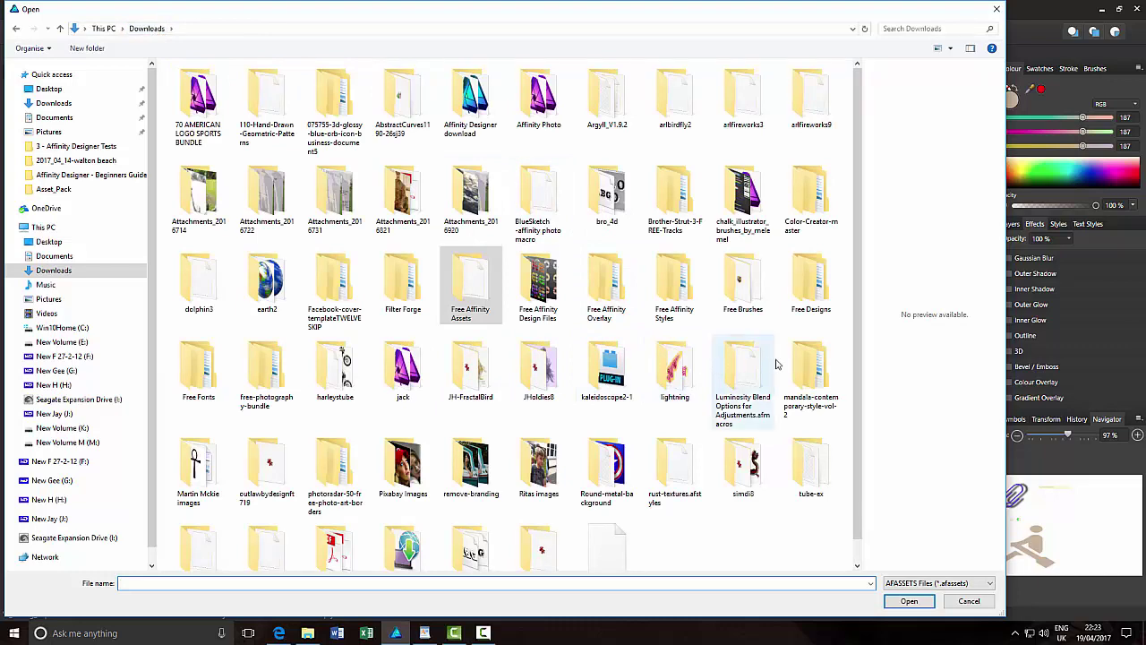
scroll(857, 400, "down", 1)
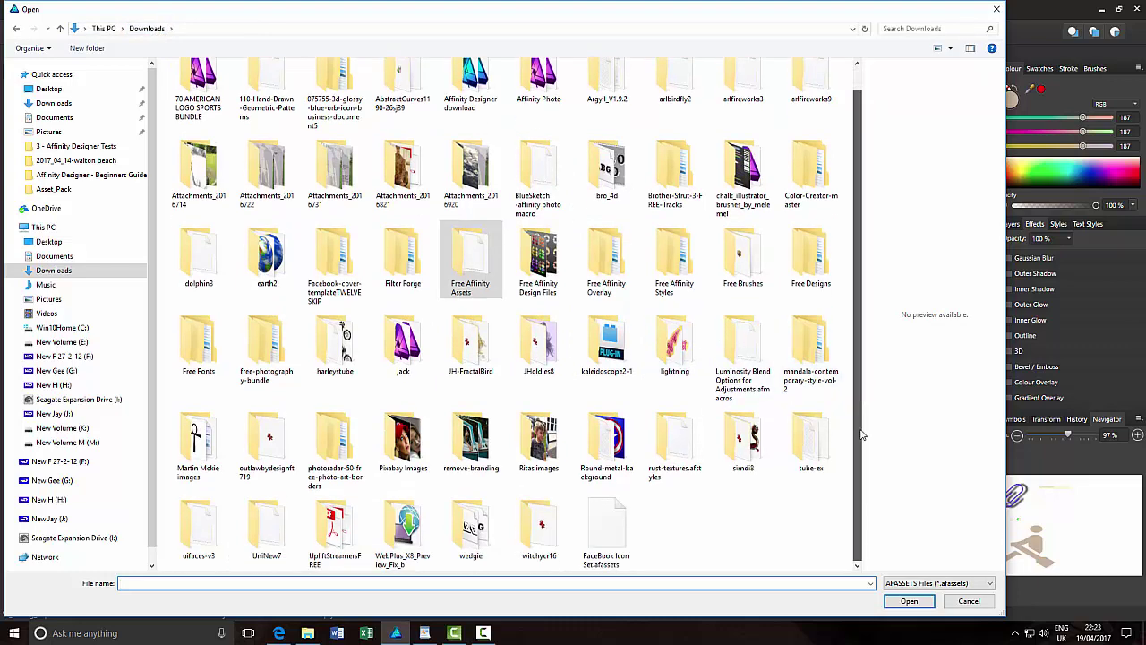
double_click(195, 536)
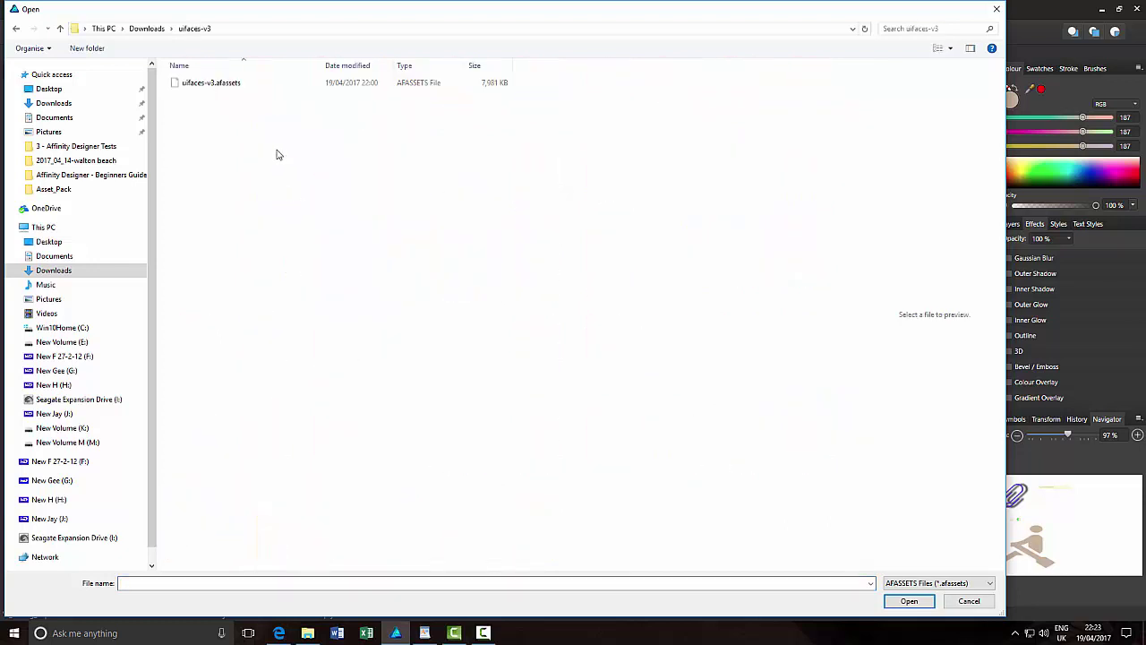
left_click(214, 86)
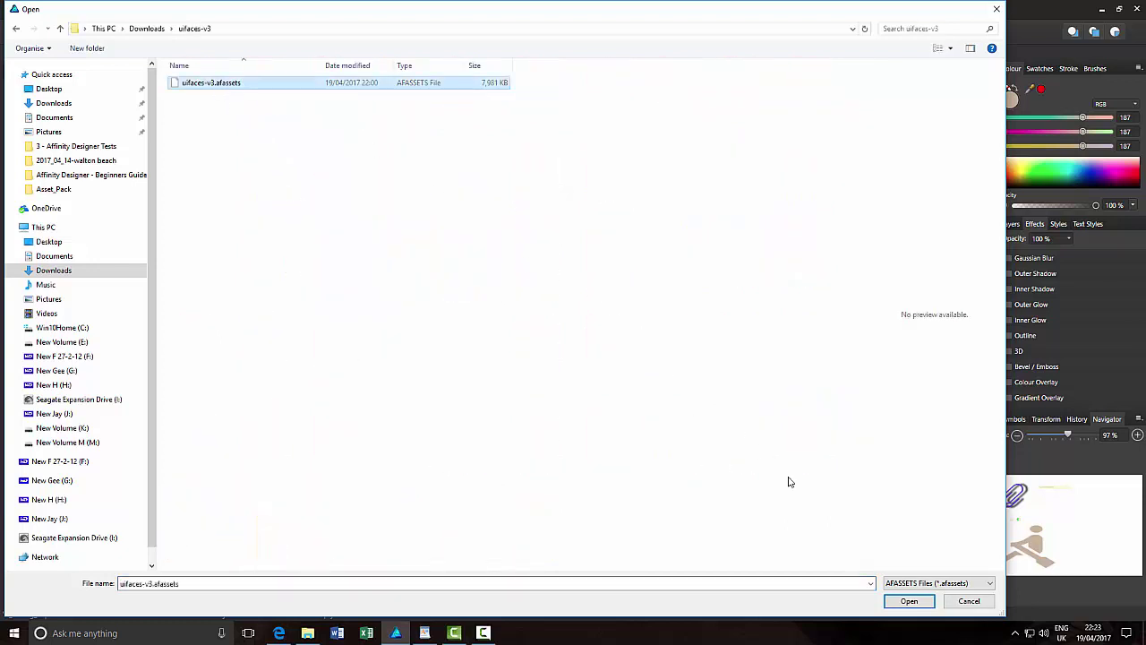
left_click(909, 602)
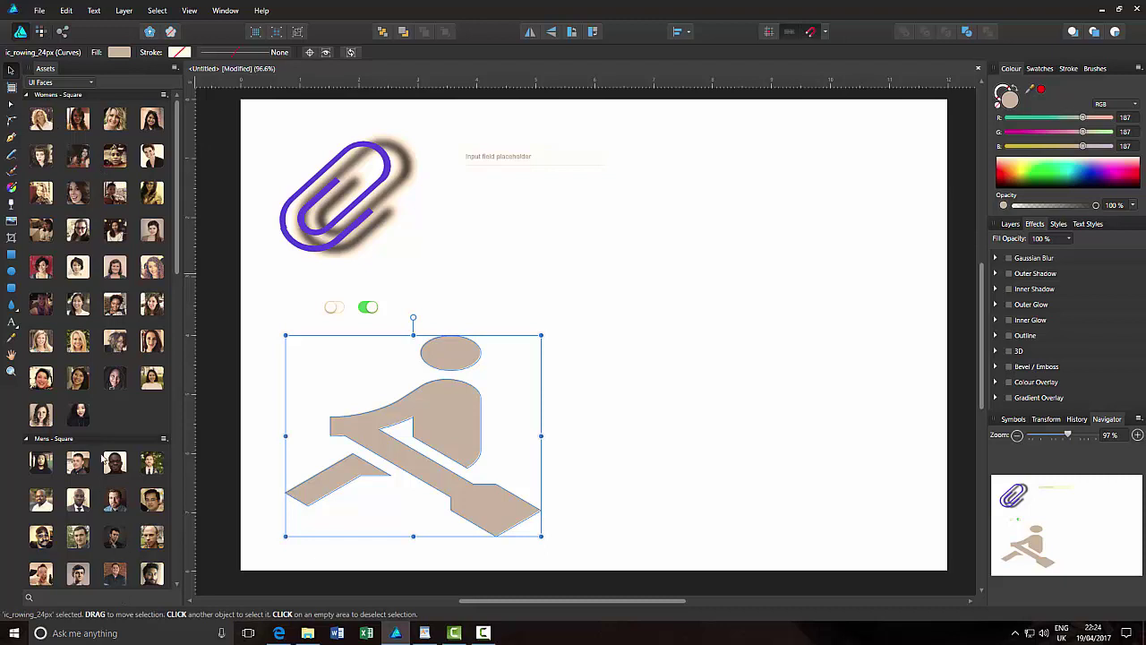
- Drag a rounded-square woman portrait to the canvas right, then circular woman and man portraits near the centre
left_click_drag(114, 159, 880, 399)
scroll(161, 376, "down", 5)
left_click_drag(151, 495, 505, 335)
left_click(574, 405)
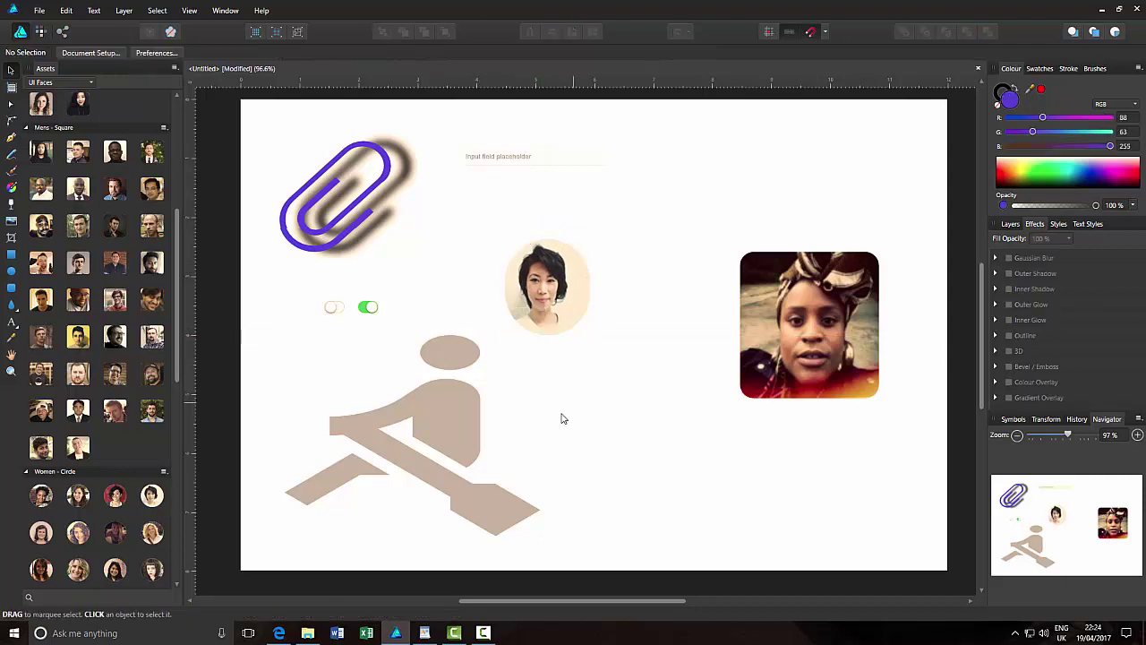
scroll(161, 465, "down", 5)
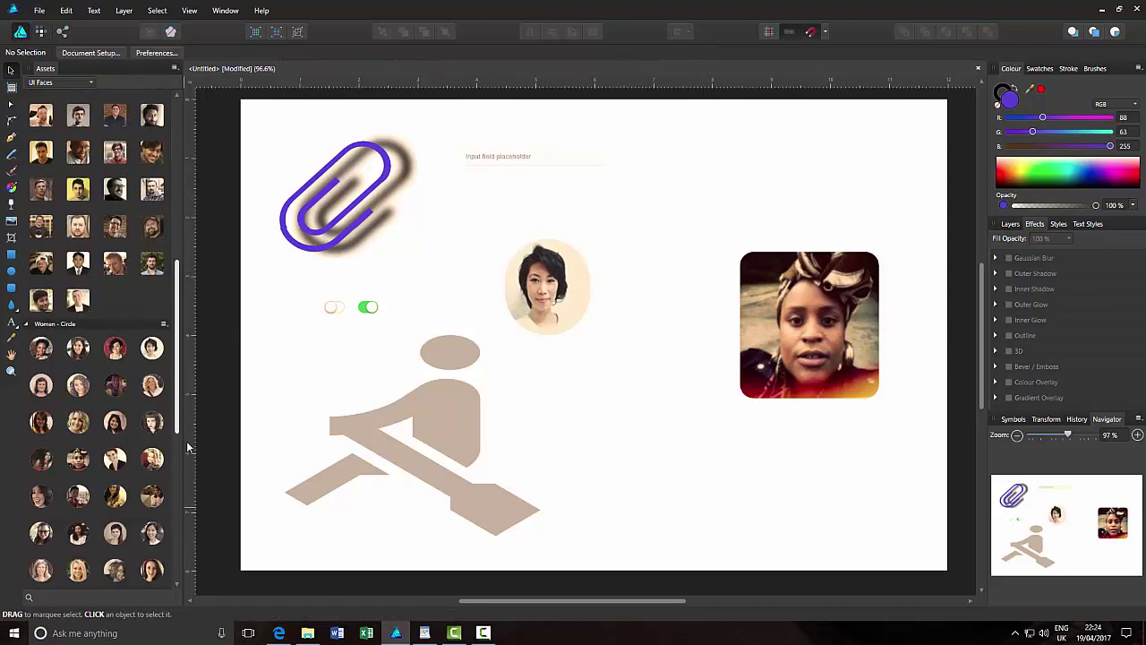
left_click_drag(119, 485, 554, 488)
left_click(689, 488)
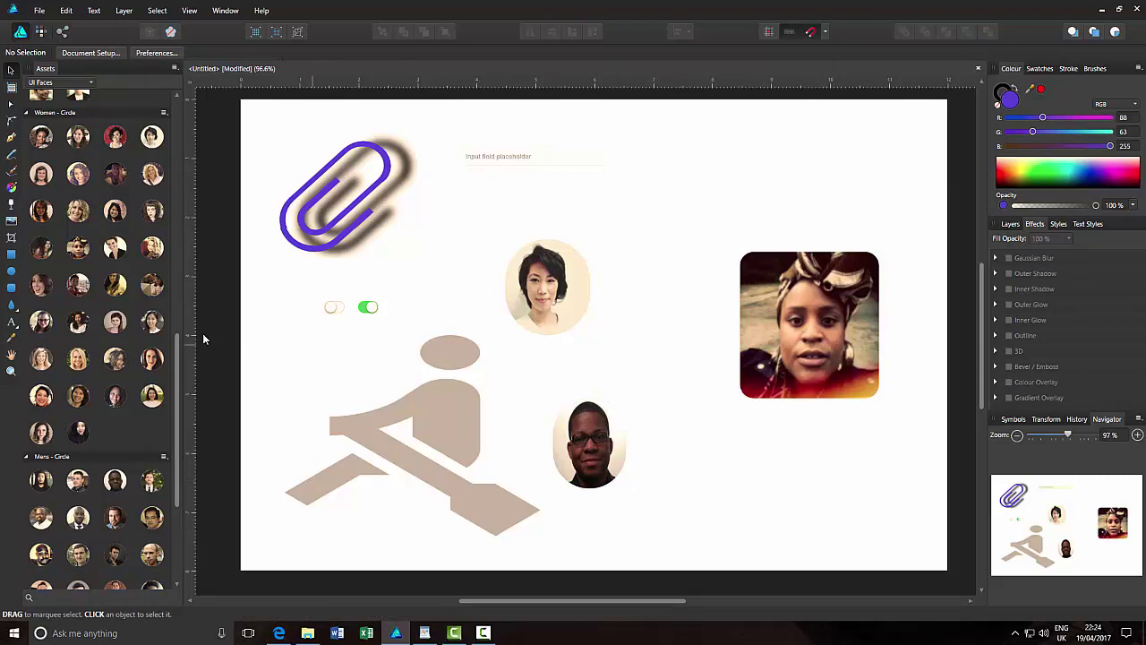
left_click_drag(176, 370, 181, 143)
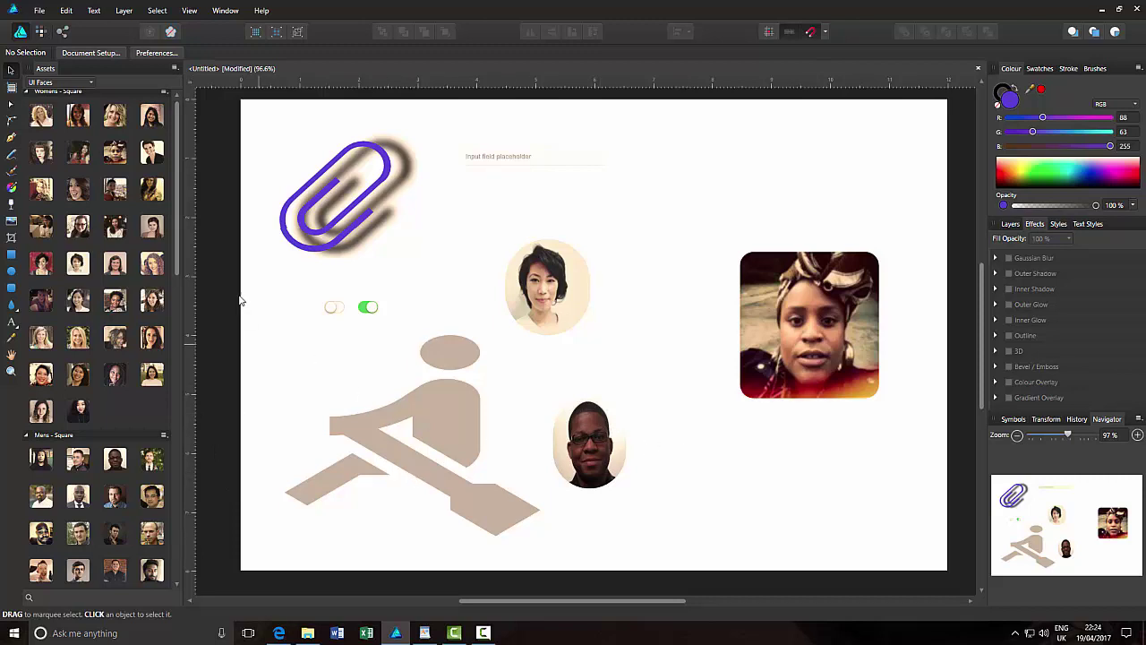
left_click(174, 70)
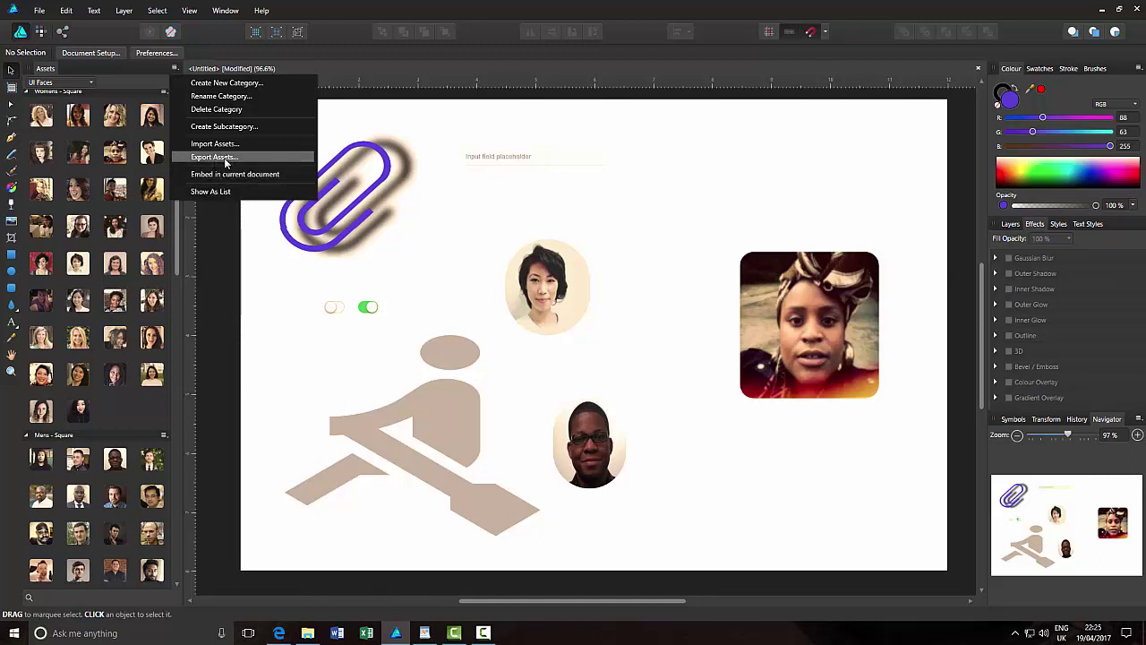
left_click(665, 246)
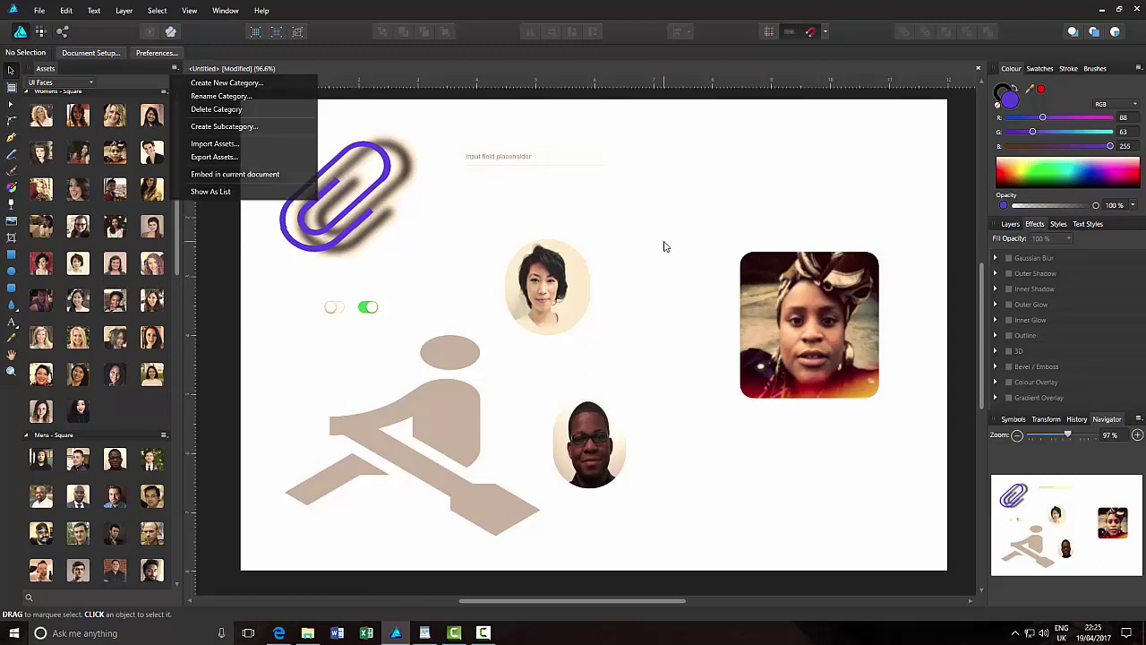